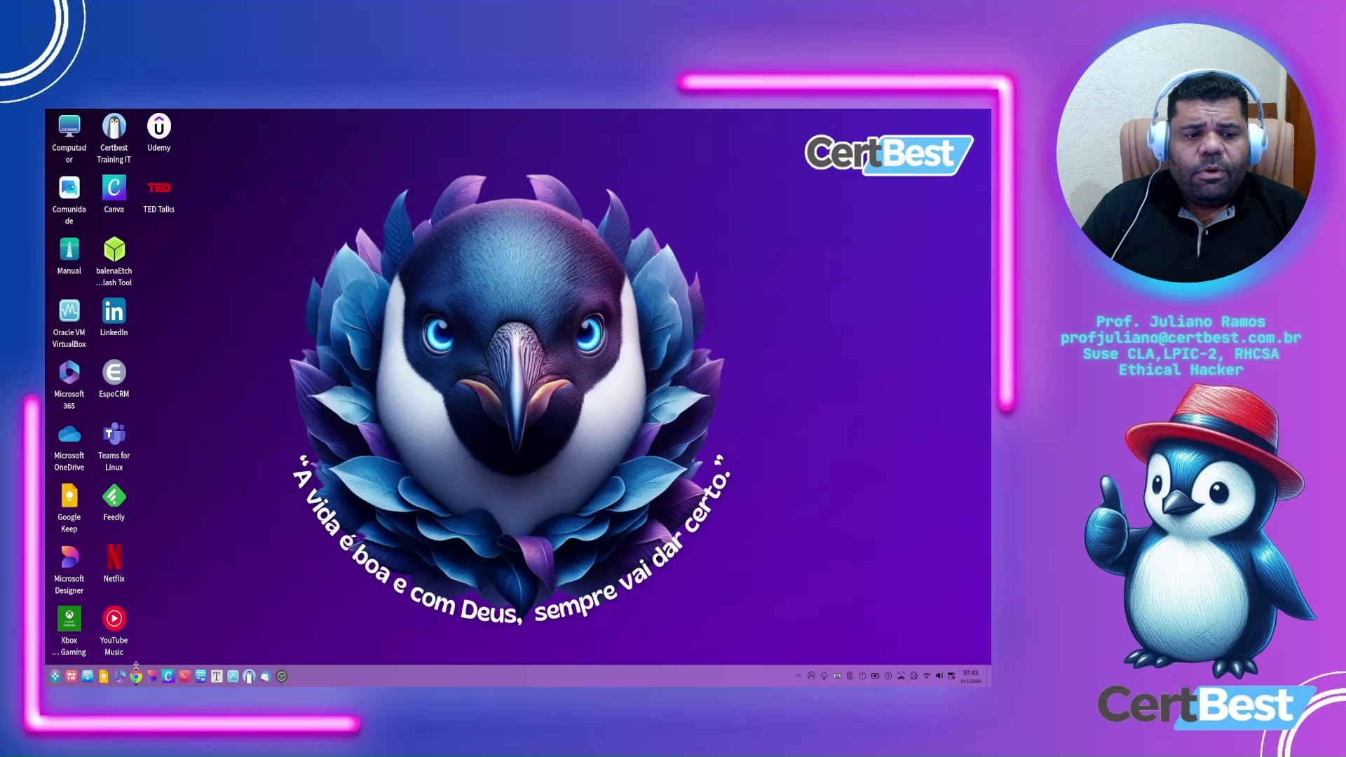
- Open the Control Center from the application launcher
{"action": "left_click", "coordinate": [55, 675]}
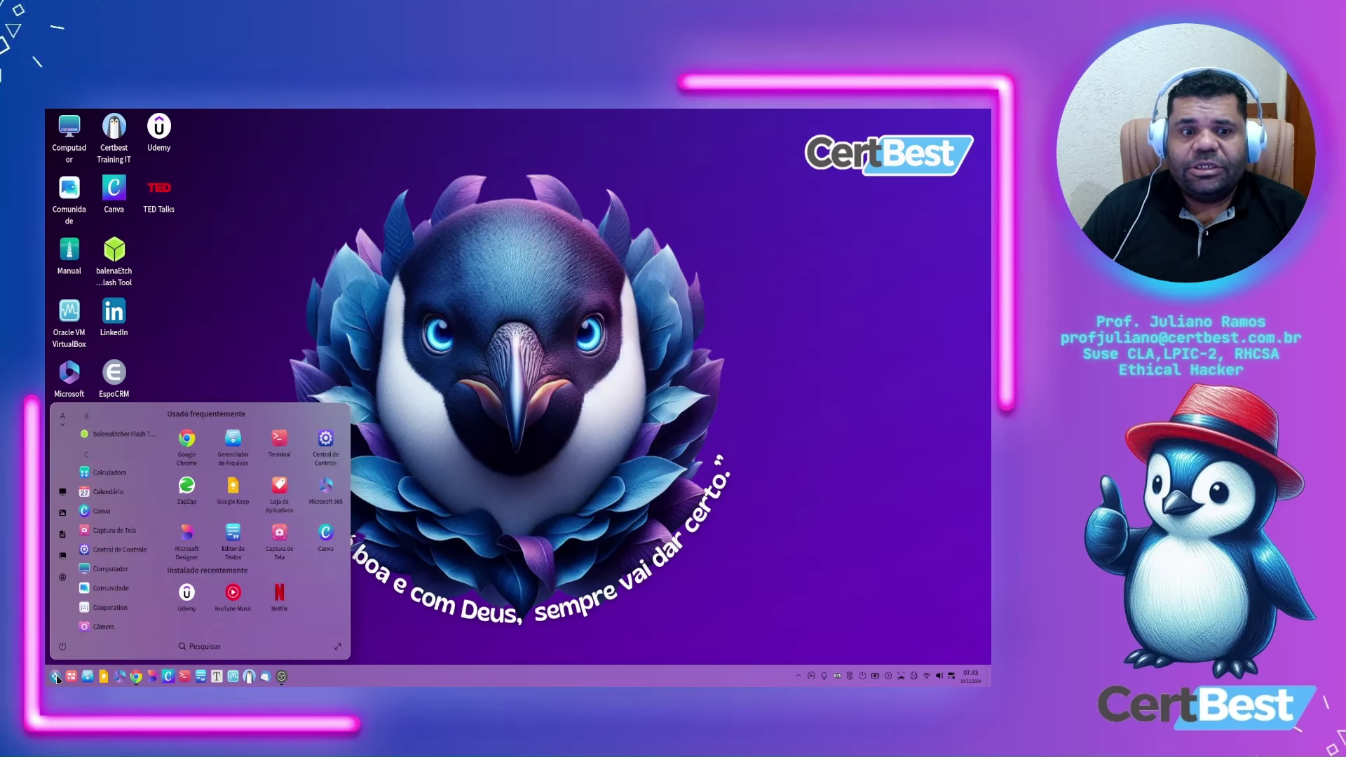
{"action": "left_click", "coordinate": [338, 452]}
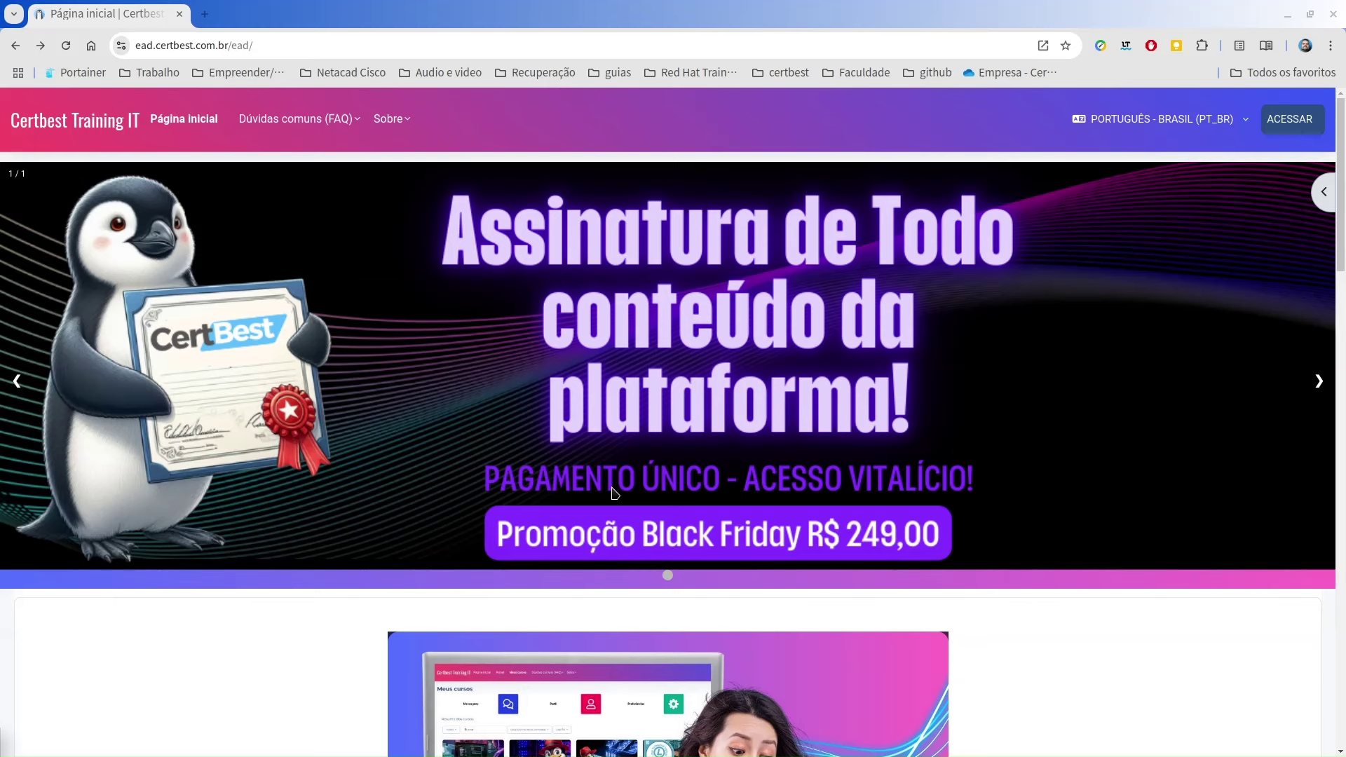
- Examine the subscription offer, payment options and contact details on the Certbest Training IT home page
{"action": "scroll", "coordinate": [610, 490], "scroll_direction": "down", "scroll_amount": 4}
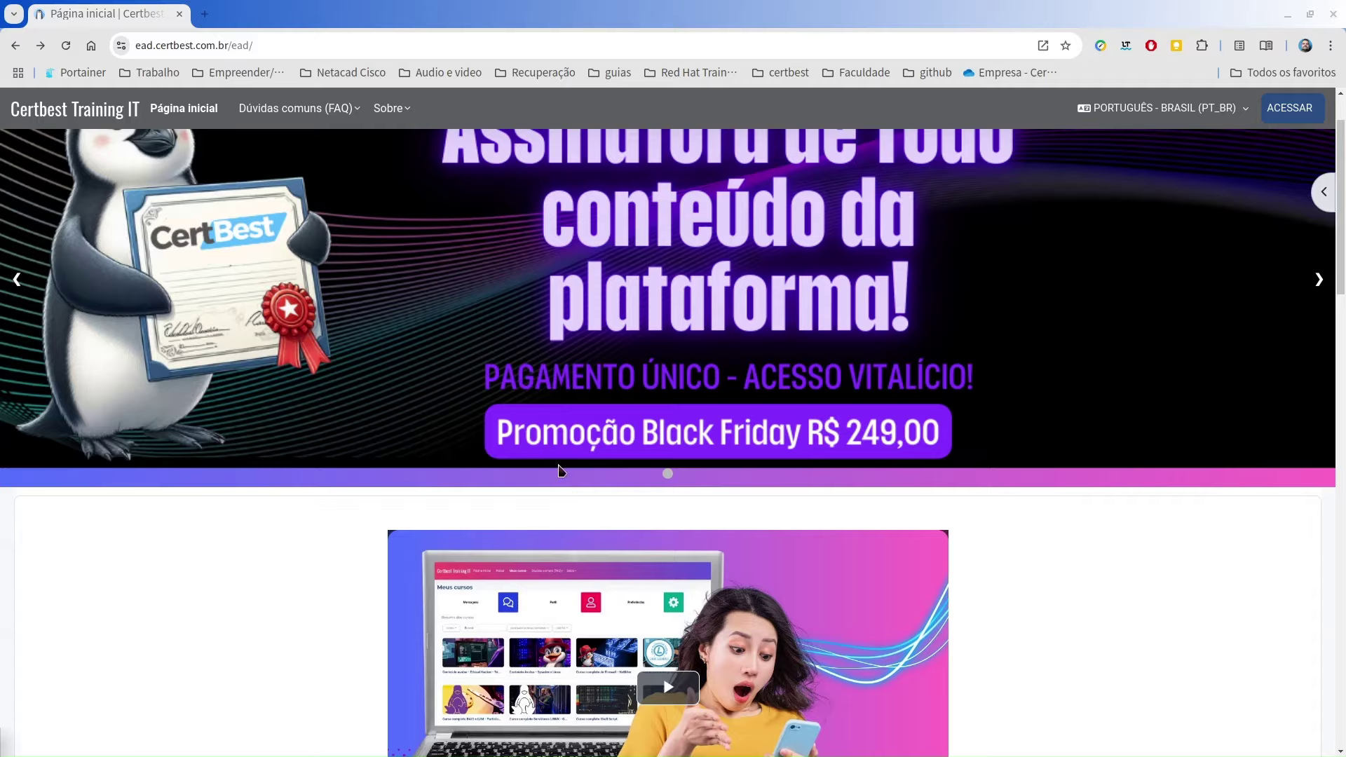
{"action": "scroll", "coordinate": [566, 447], "scroll_direction": "down", "scroll_amount": 2}
{"action": "scroll", "coordinate": [701, 365], "scroll_direction": "up", "scroll_amount": 2}
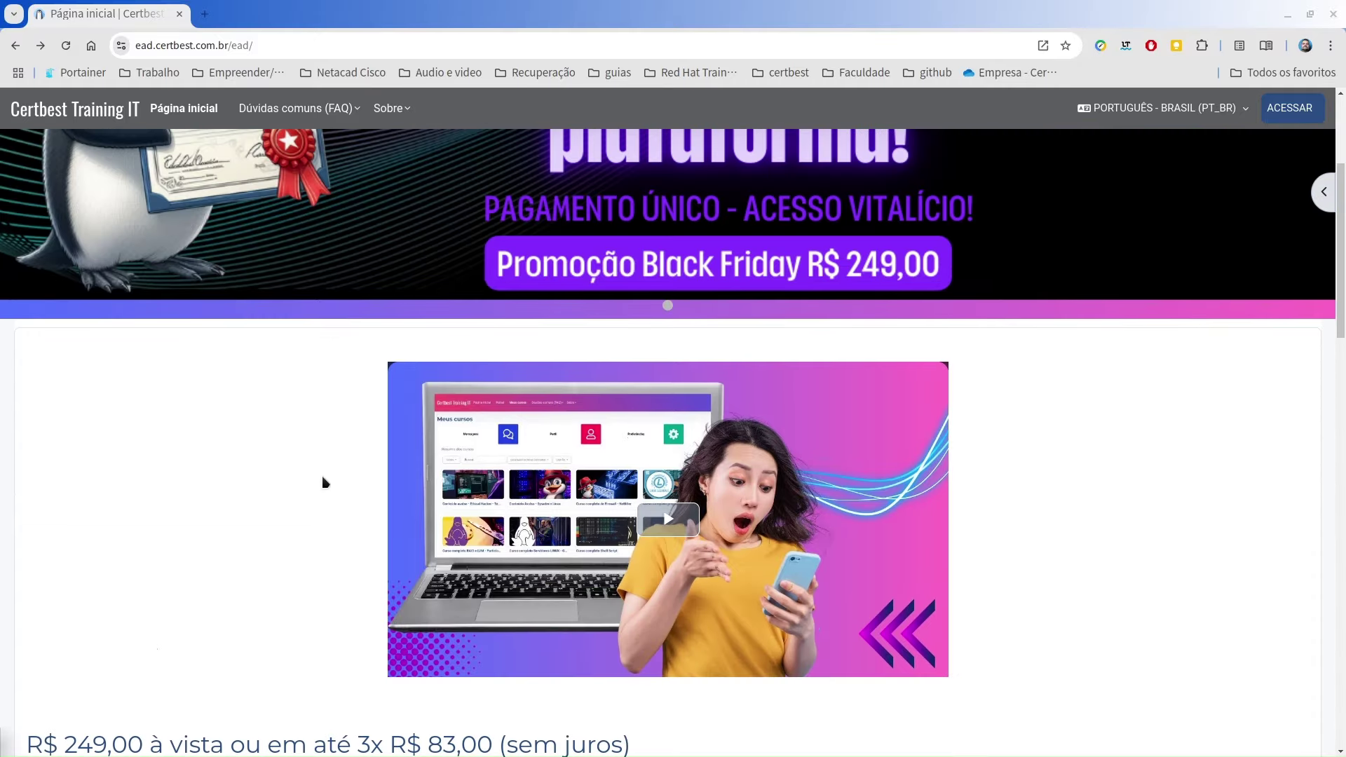
{"action": "scroll", "coordinate": [319, 487], "scroll_direction": "down", "scroll_amount": 6}
{"action": "scroll", "coordinate": [316, 490], "scroll_direction": "up", "scroll_amount": 4}
{"action": "scroll", "coordinate": [316, 490], "scroll_direction": "down", "scroll_amount": 9}
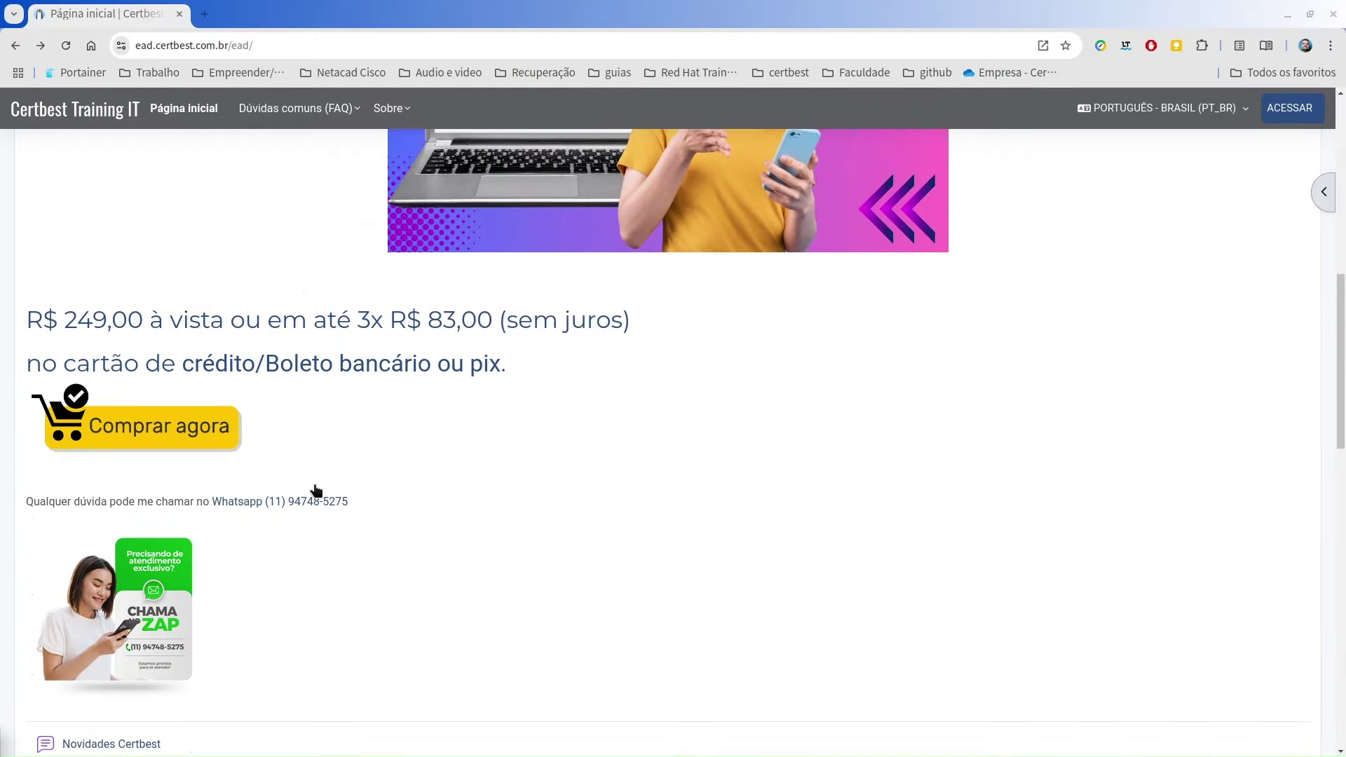
{"action": "scroll", "coordinate": [312, 490], "scroll_direction": "up", "scroll_amount": 4}
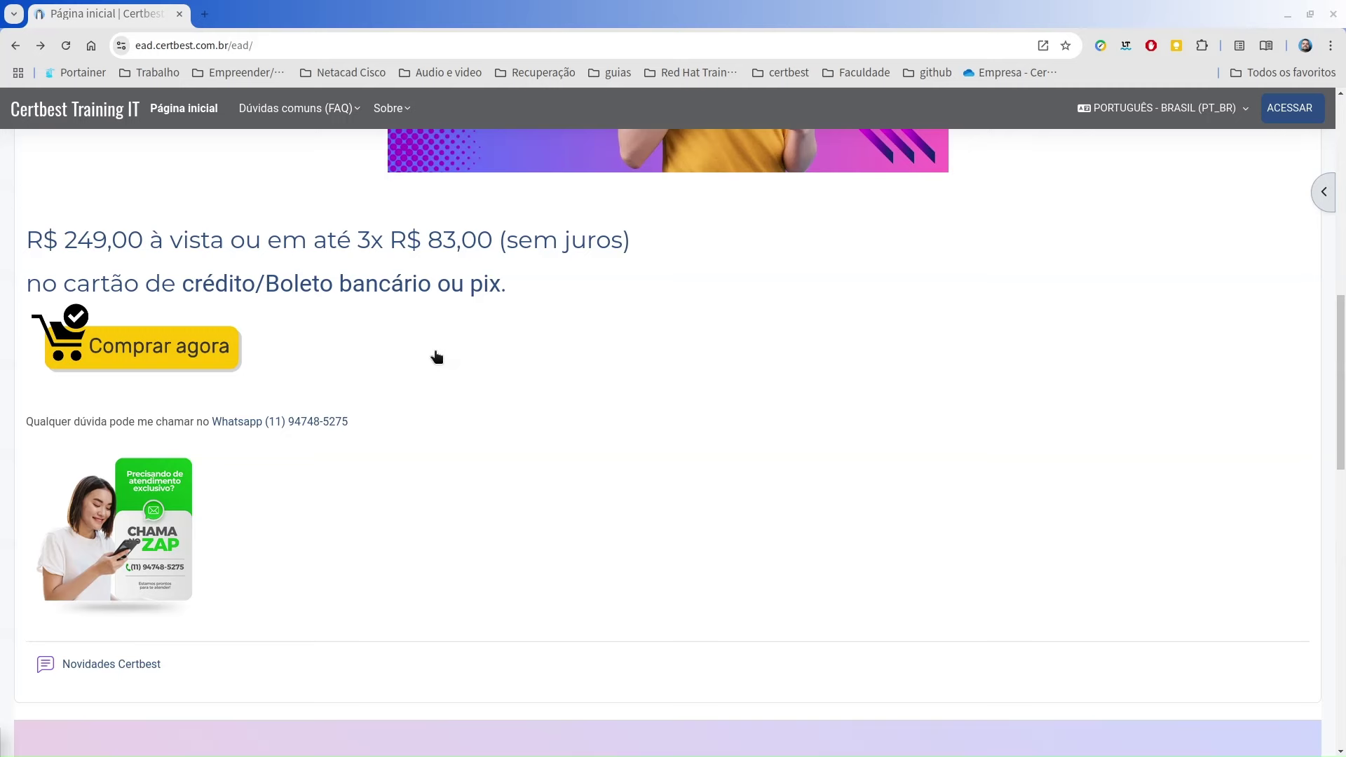
- Look through the list of available courses on the Certbest Training IT home page
{"action": "scroll", "coordinate": [435, 357], "scroll_direction": "down", "scroll_amount": 10}
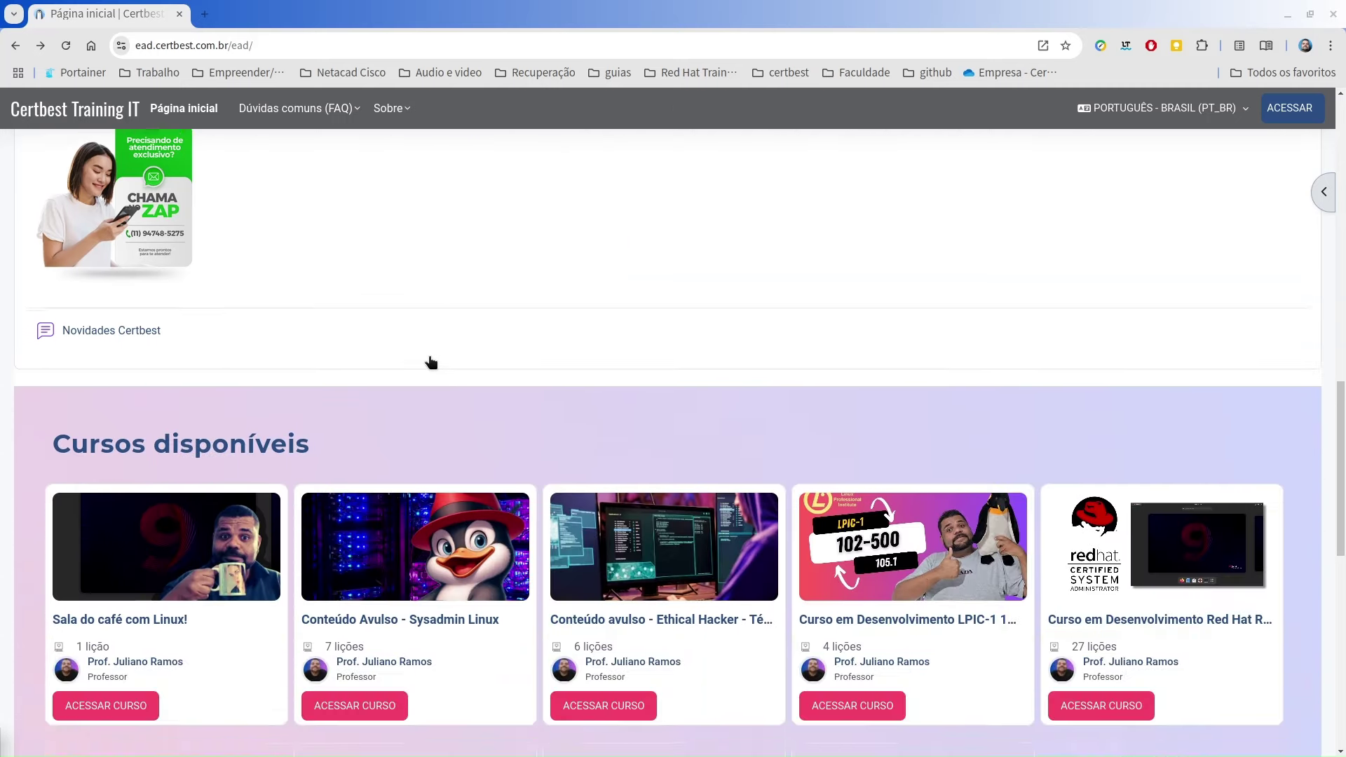
{"action": "scroll", "coordinate": [312, 348], "scroll_direction": "up", "scroll_amount": 1}
{"action": "scroll", "coordinate": [312, 348], "scroll_direction": "down", "scroll_amount": 2}
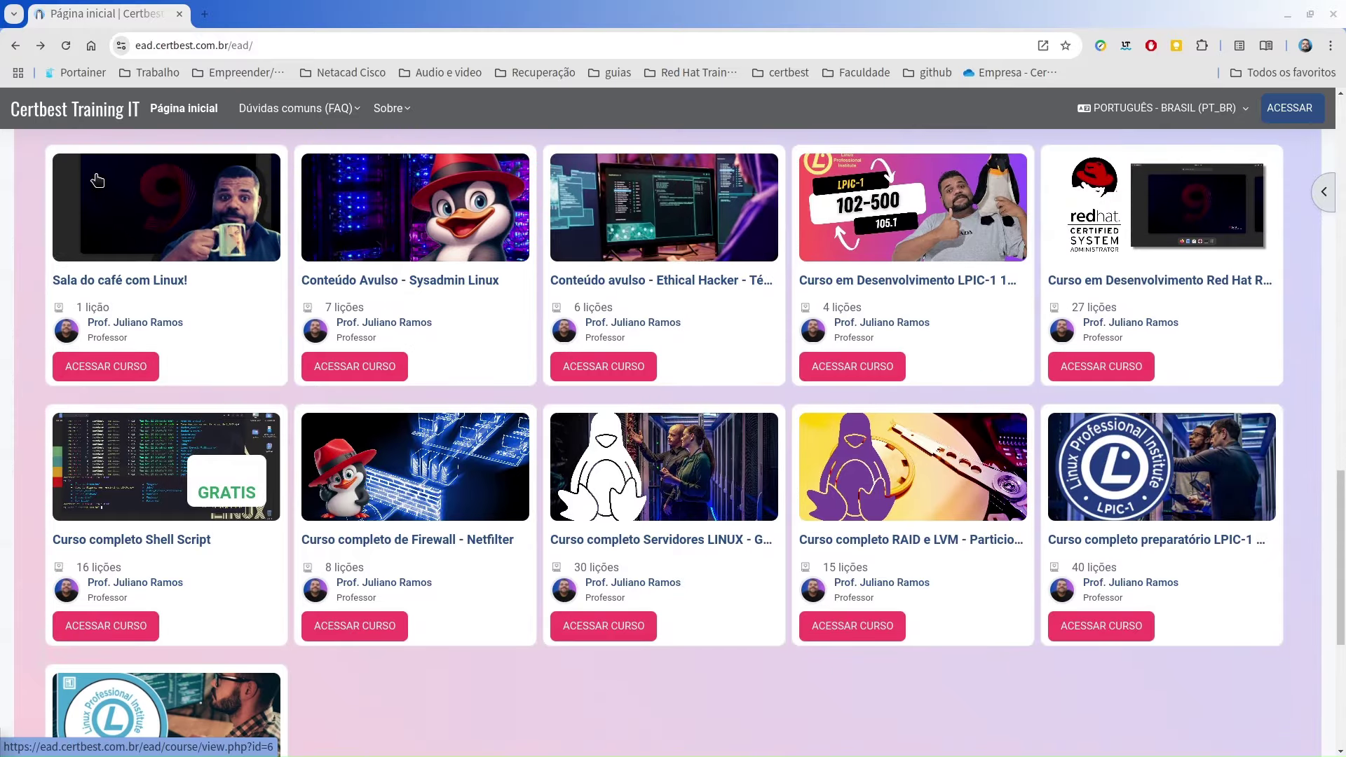
{"action": "scroll", "coordinate": [1030, 475], "scroll_direction": "down", "scroll_amount": 1}
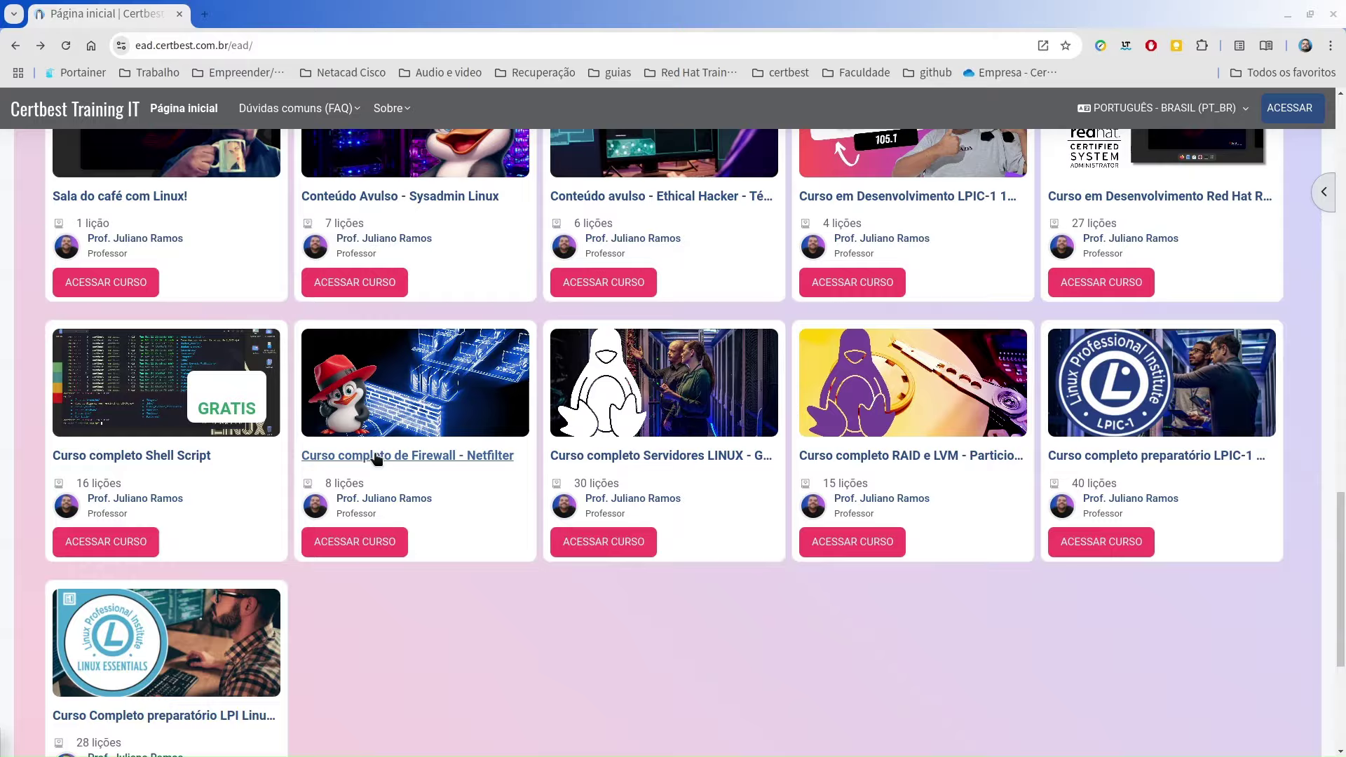
{"action": "scroll", "coordinate": [1119, 387], "scroll_direction": "up", "scroll_amount": 2}
{"action": "scroll", "coordinate": [1119, 388], "scroll_direction": "down", "scroll_amount": 1}
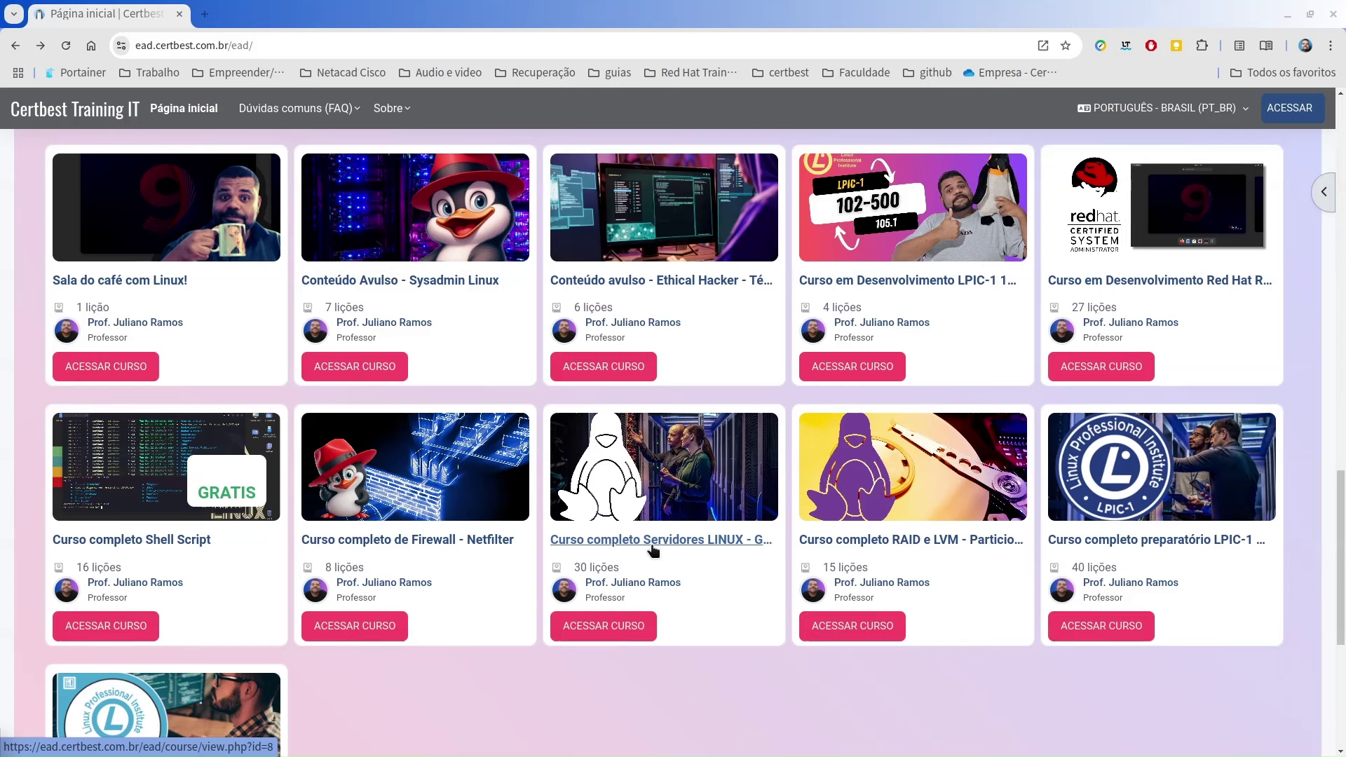
{"action": "scroll", "coordinate": [653, 551], "scroll_direction": "down", "scroll_amount": 1}
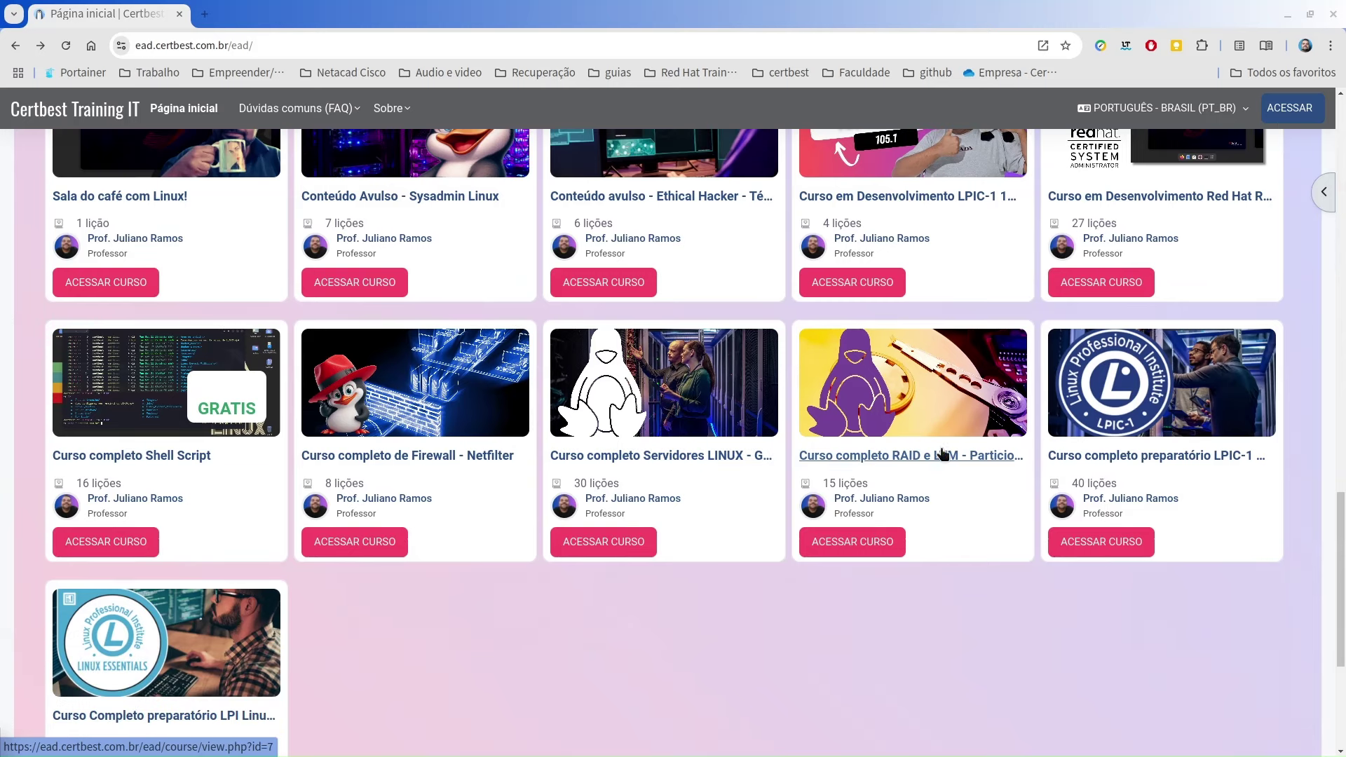
{"action": "scroll", "coordinate": [339, 608], "scroll_direction": "down", "scroll_amount": 2}
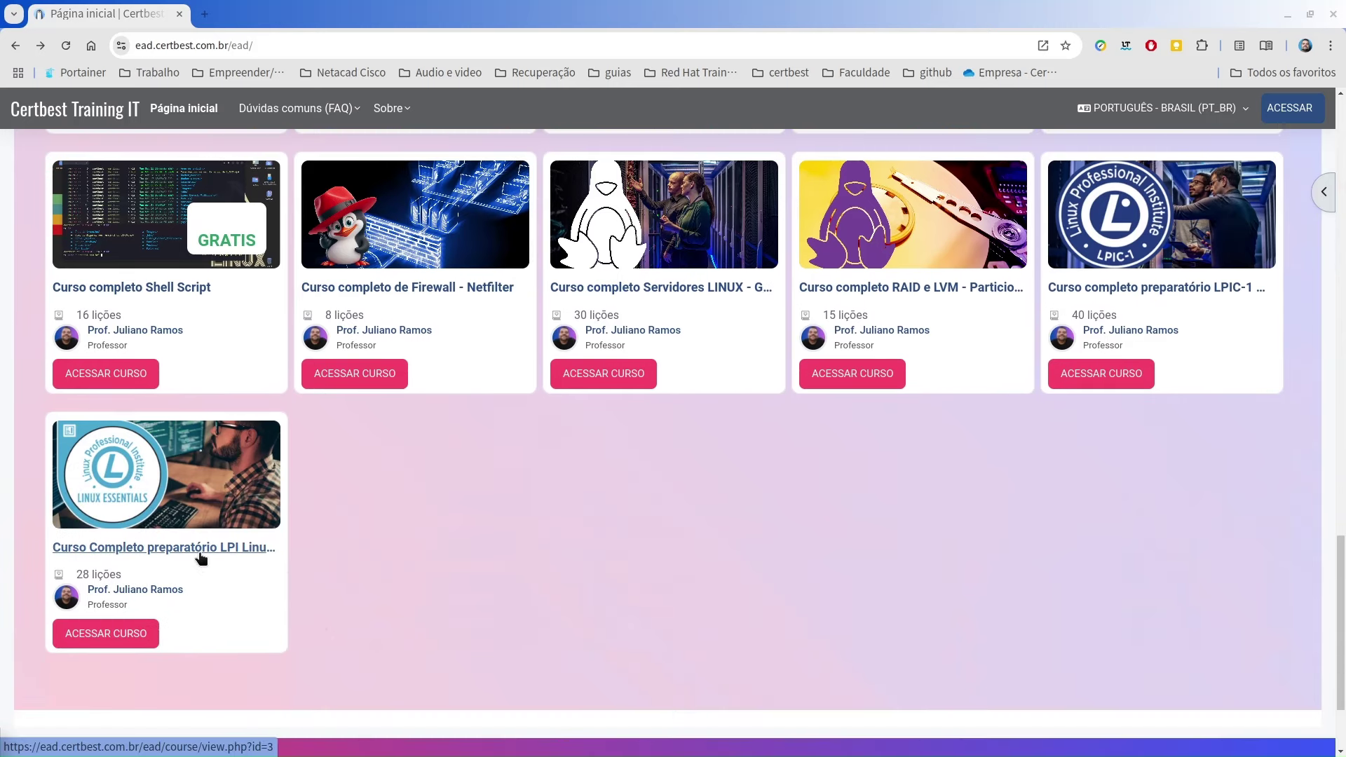
{"action": "scroll", "coordinate": [200, 557], "scroll_direction": "up", "scroll_amount": 15}
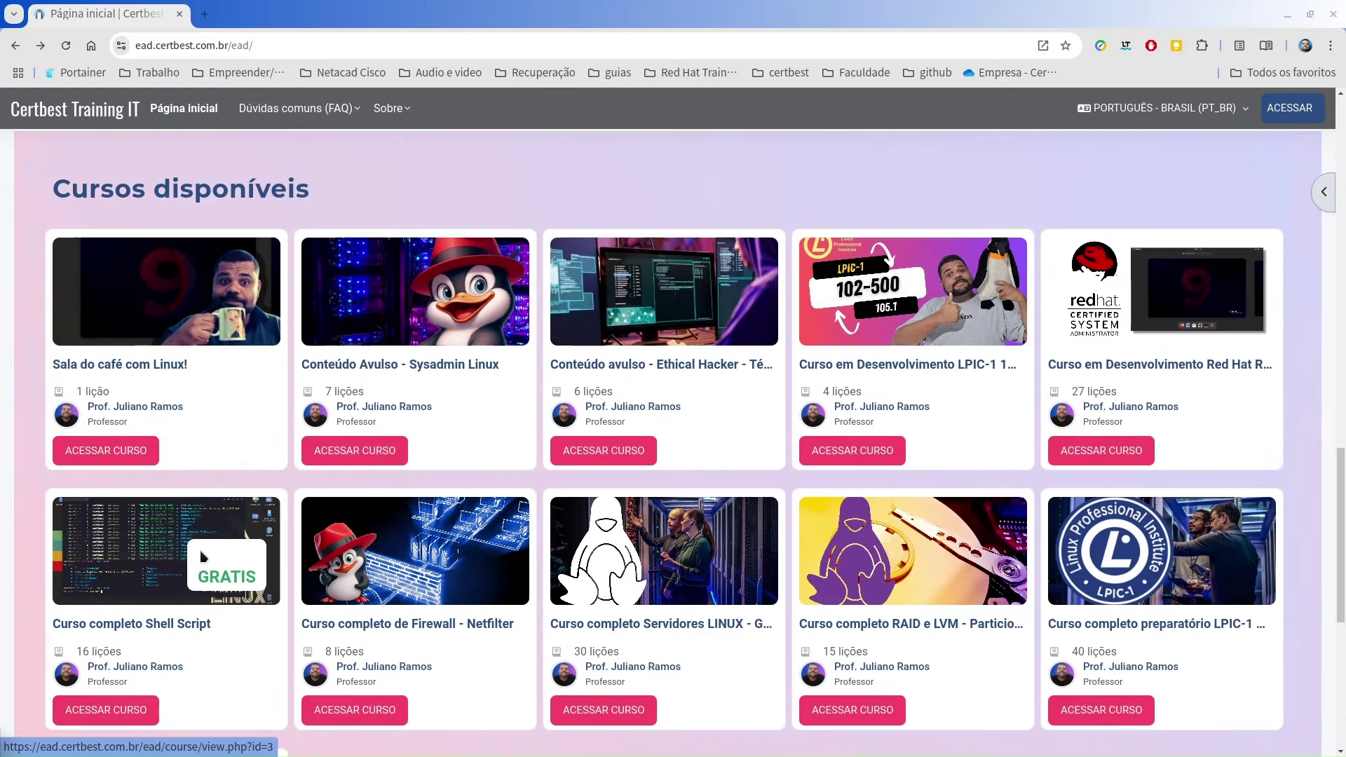
{"action": "scroll", "coordinate": [202, 559], "scroll_direction": "down", "scroll_amount": 1}
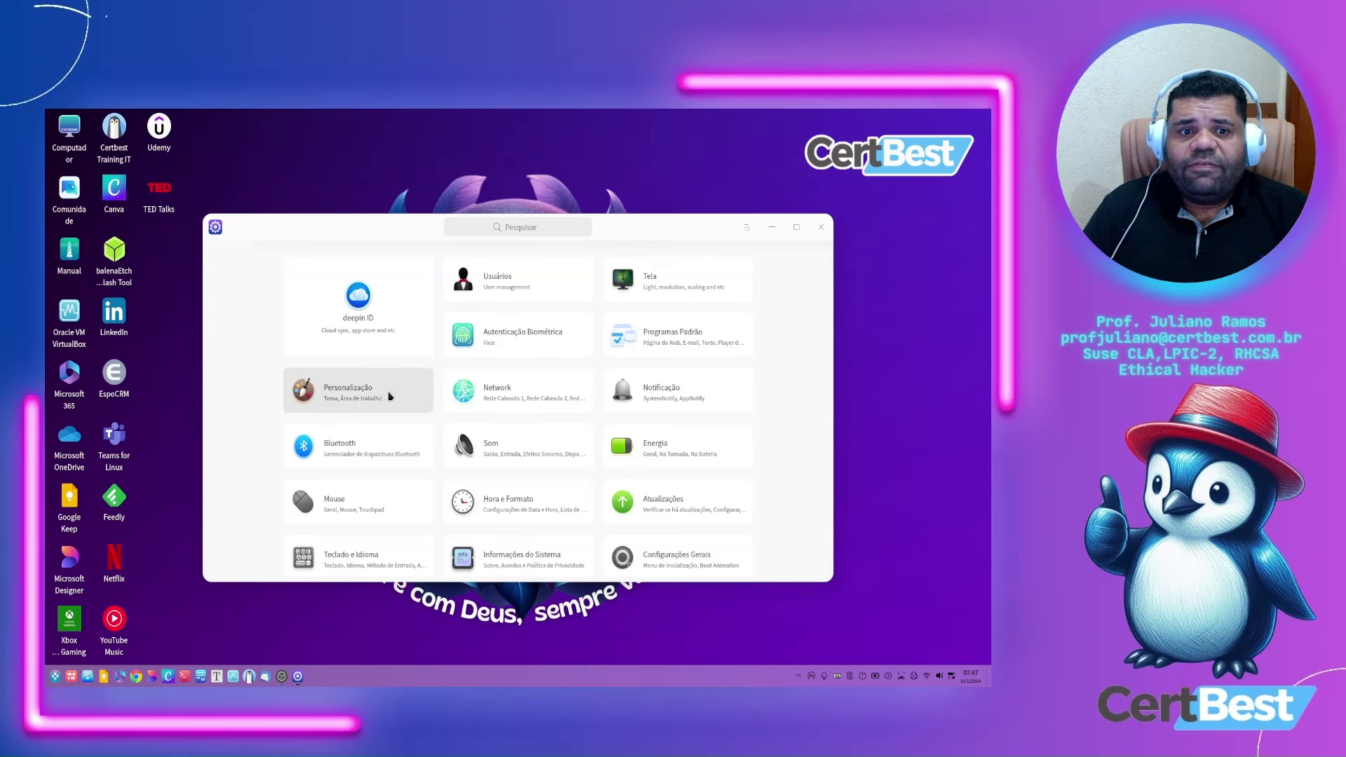
- Check the UOS AI entry among the dock plug-ins in the desktop personalization settings, and close the Control Center
{"action": "left_click", "coordinate": [356, 400]}
{"action": "left_click", "coordinate": [596, 265]}
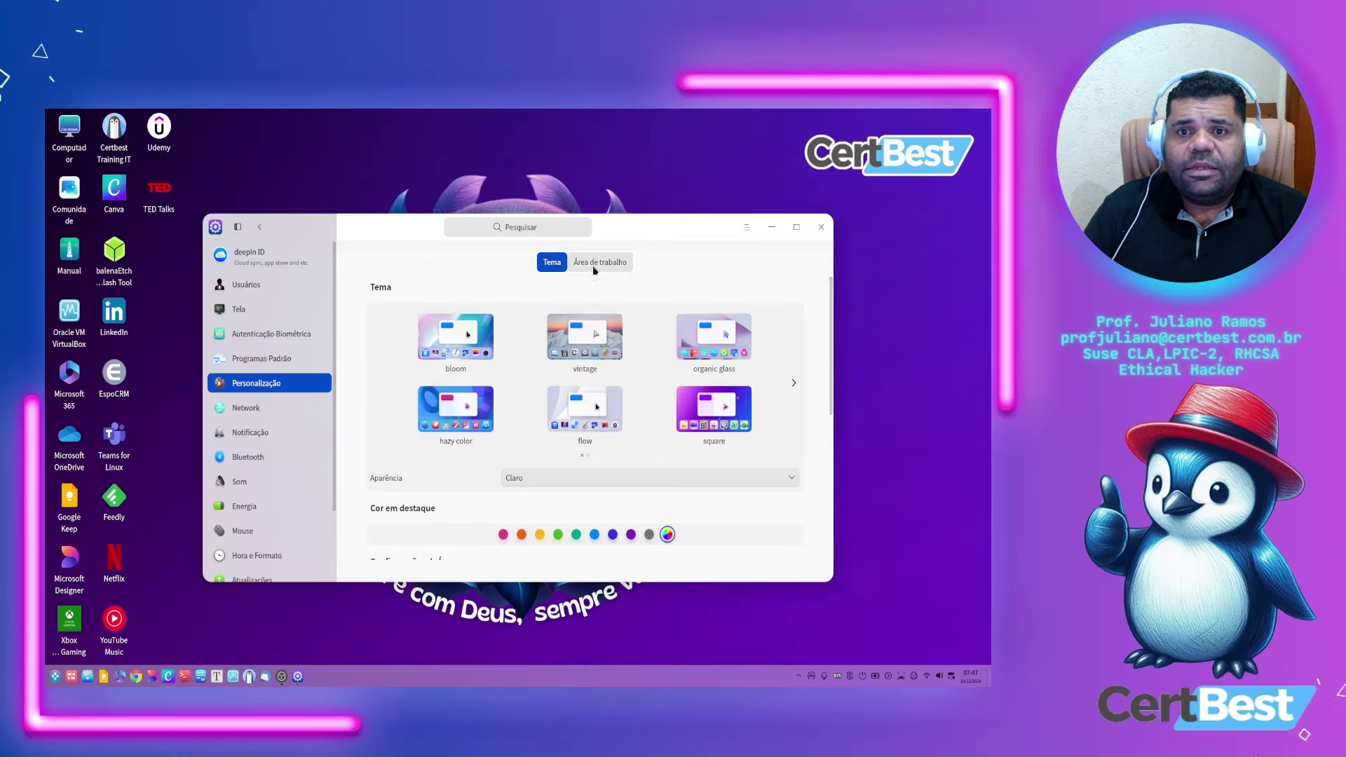
{"action": "scroll", "coordinate": [658, 499], "scroll_direction": "down", "scroll_amount": 5}
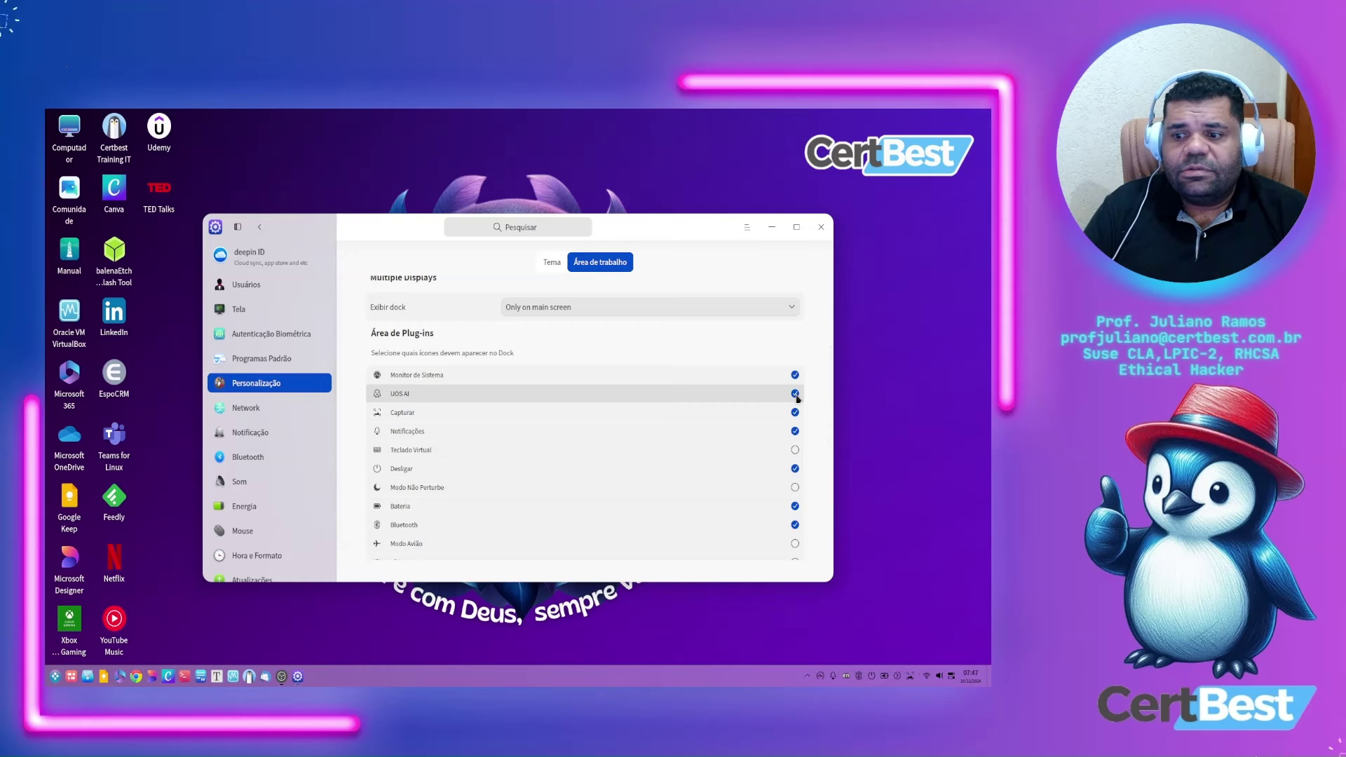
{"action": "left_click", "coordinate": [820, 226]}
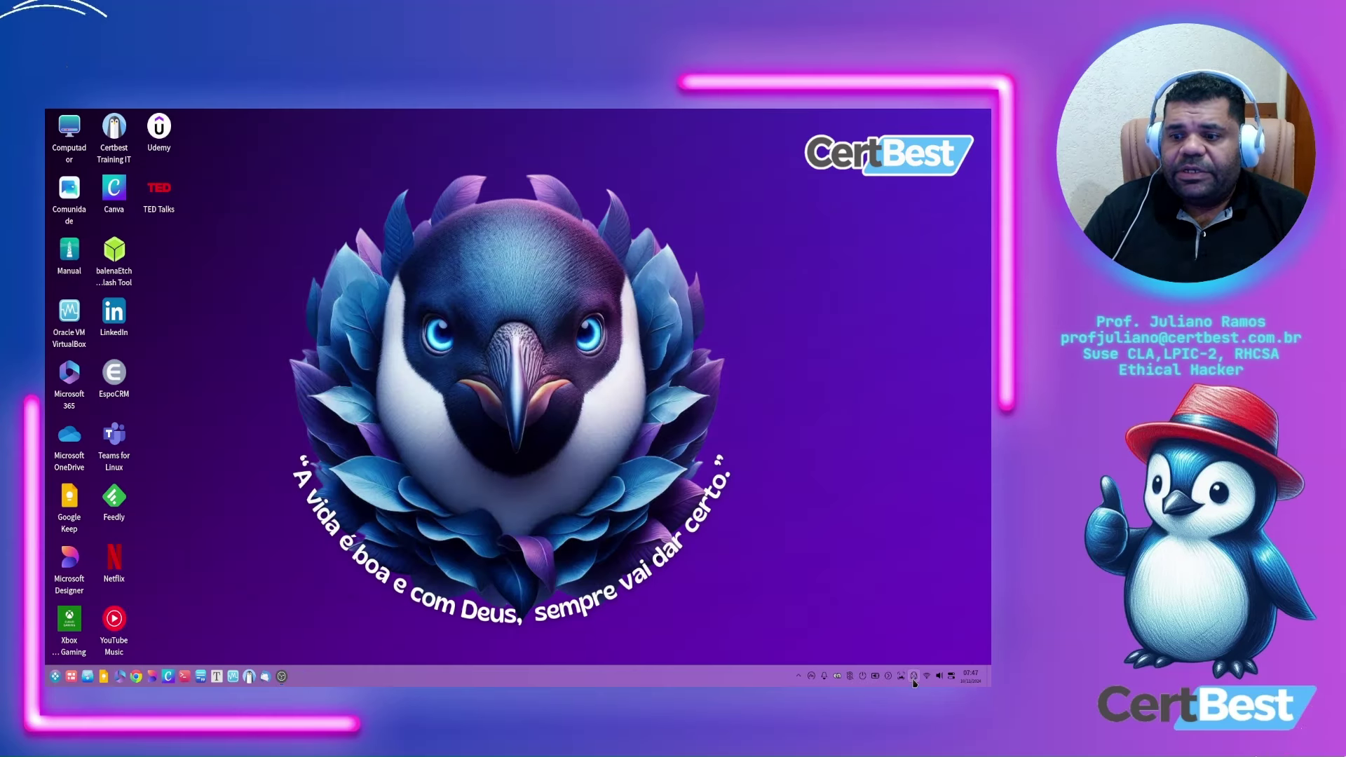
- Open the UOS AI assistant and bring up its model configuration settings
{"action": "left_click", "coordinate": [913, 677]}
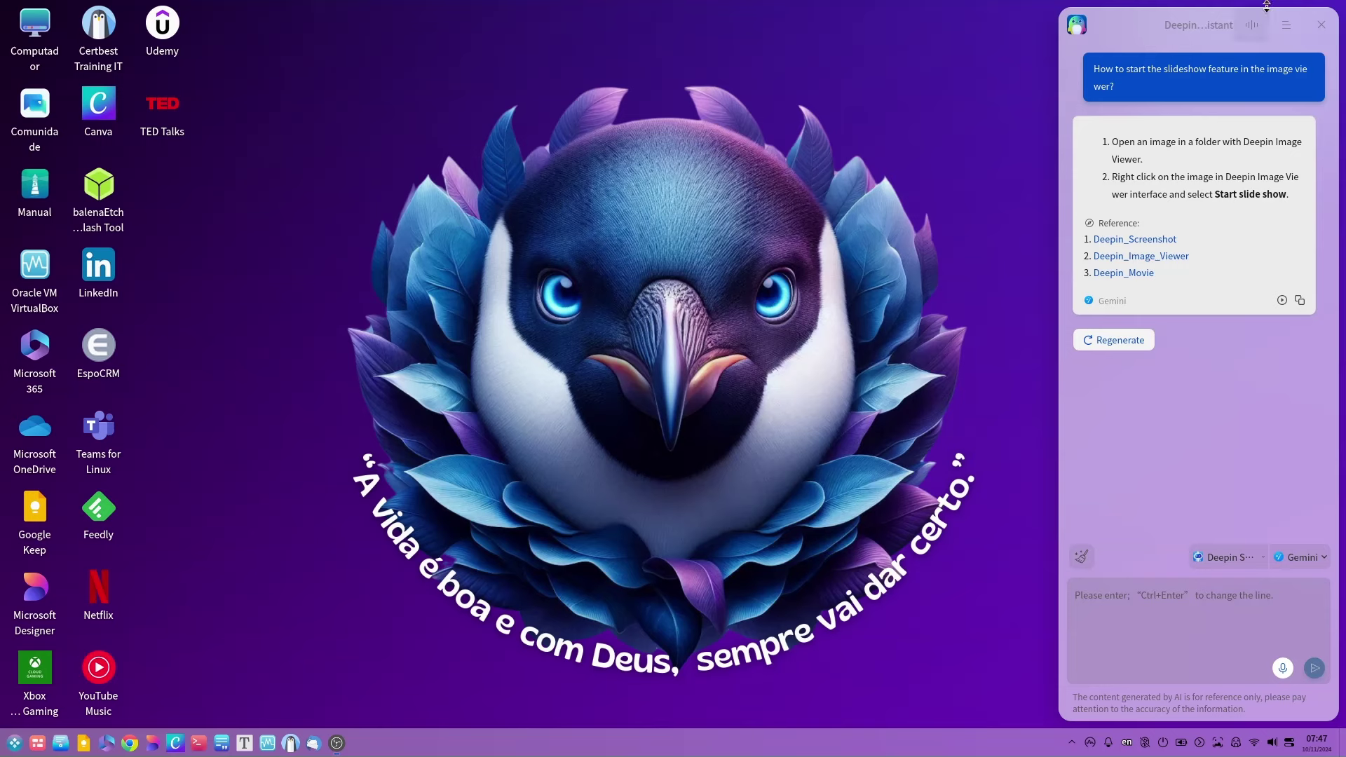
{"action": "left_click", "coordinate": [1285, 26]}
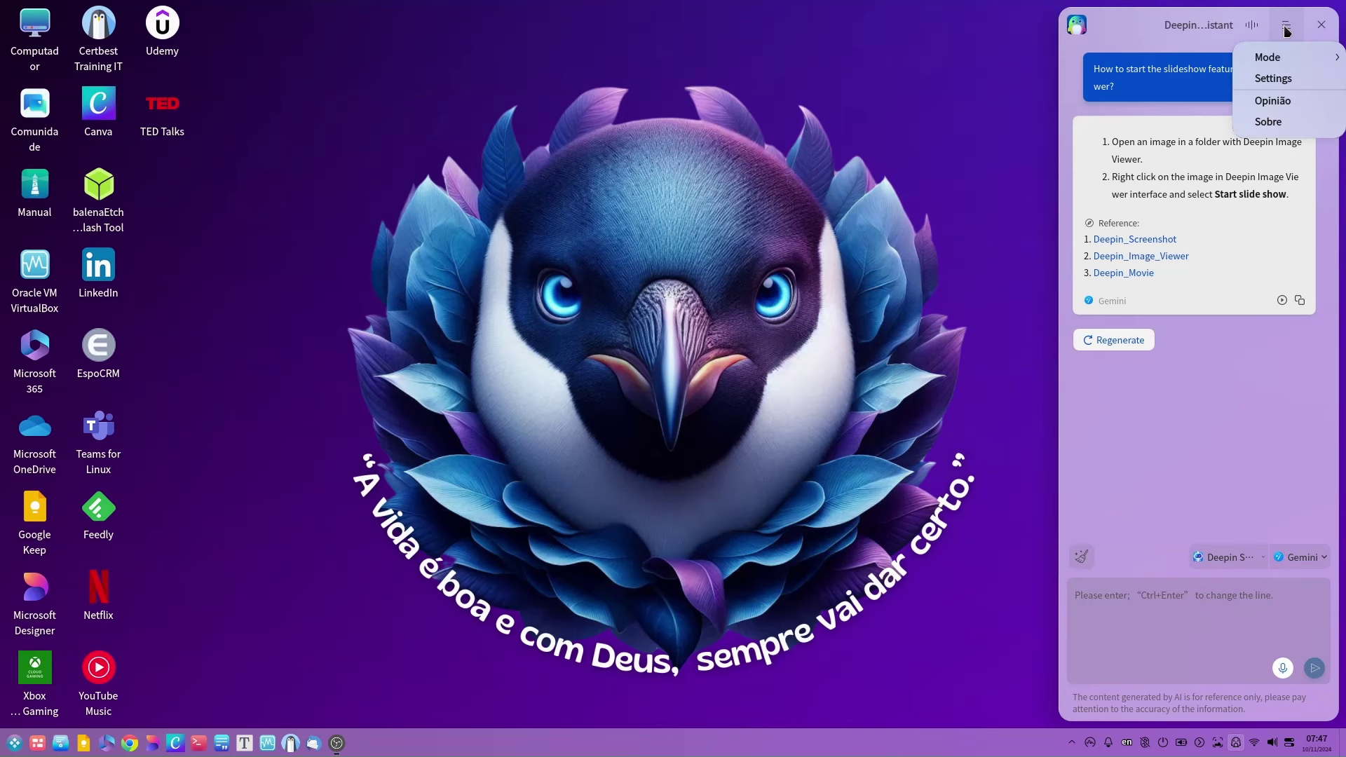
{"action": "left_click", "coordinate": [1276, 79]}
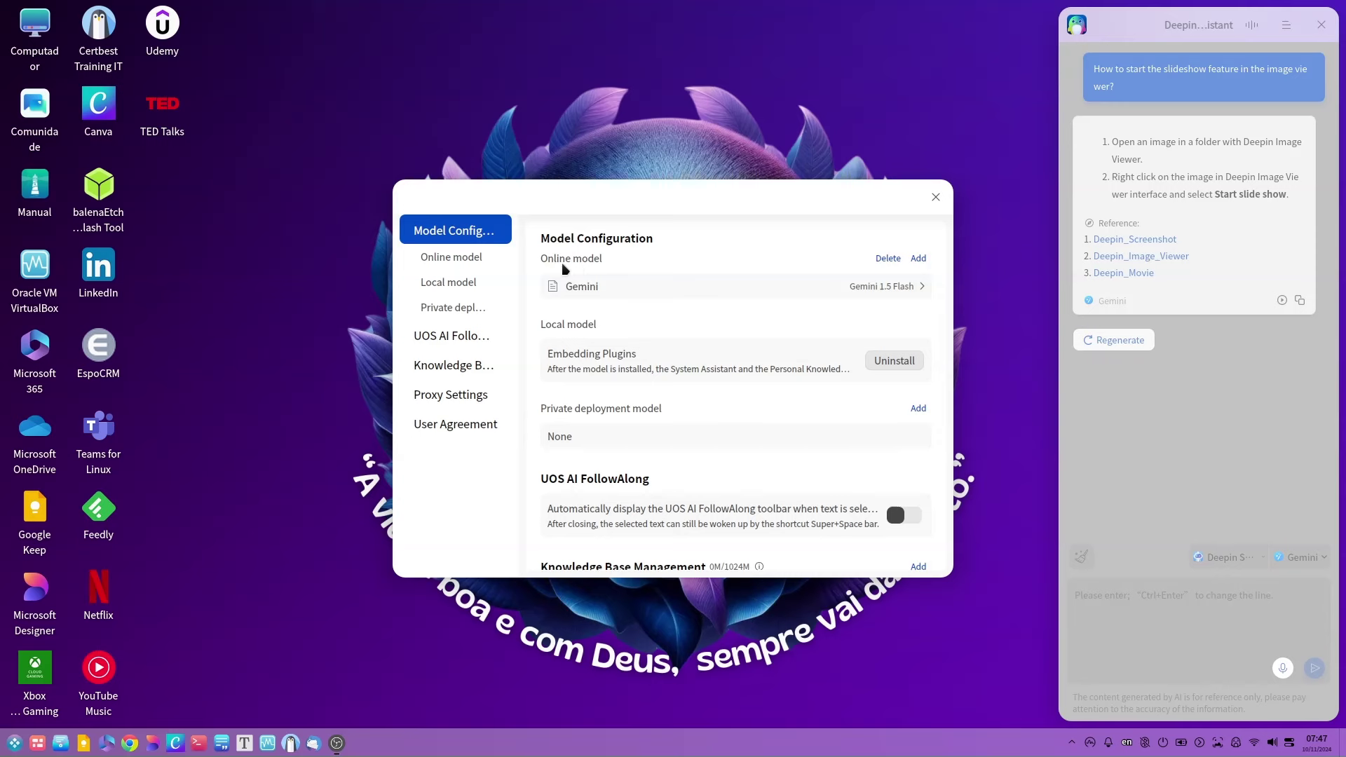
- Start adding an online model and review the available LLM choices without changing the selection
{"action": "left_click", "coordinate": [919, 258]}
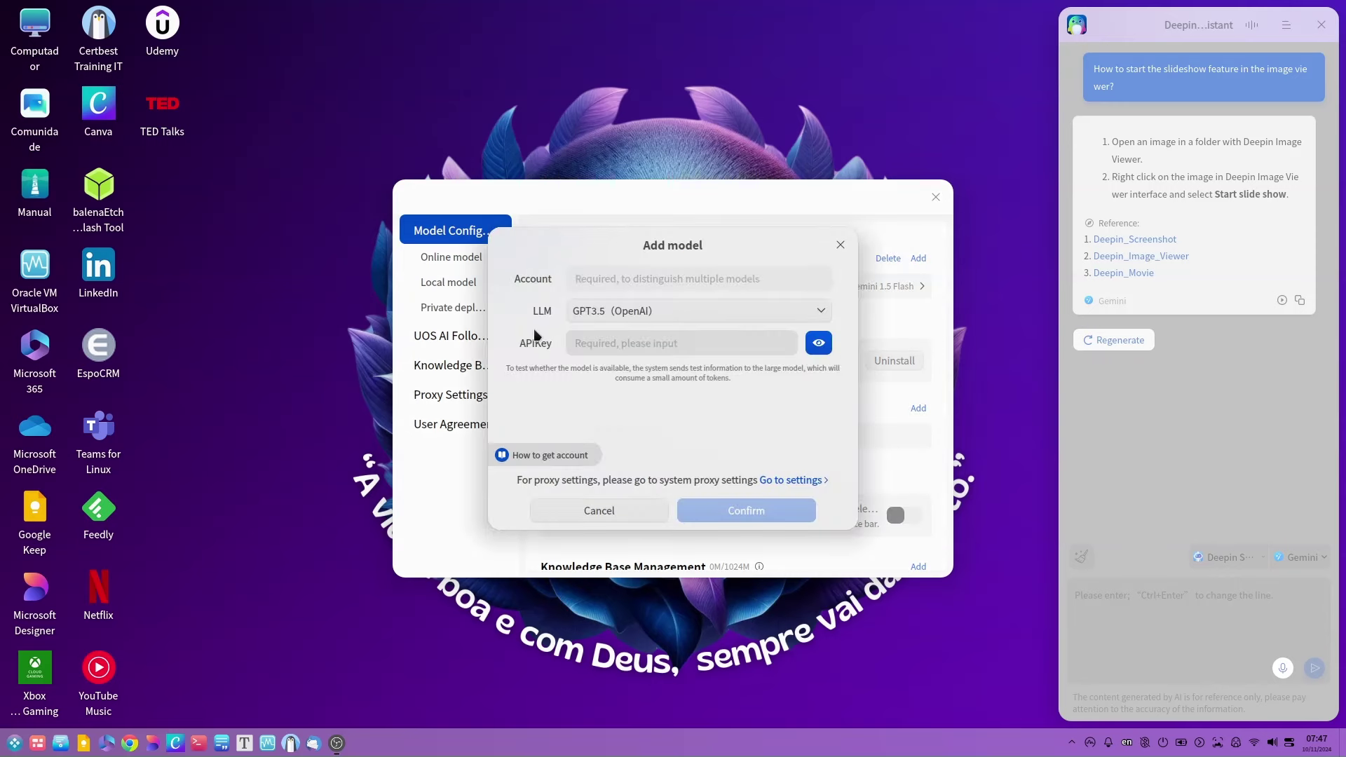
{"action": "left_click", "coordinate": [616, 312]}
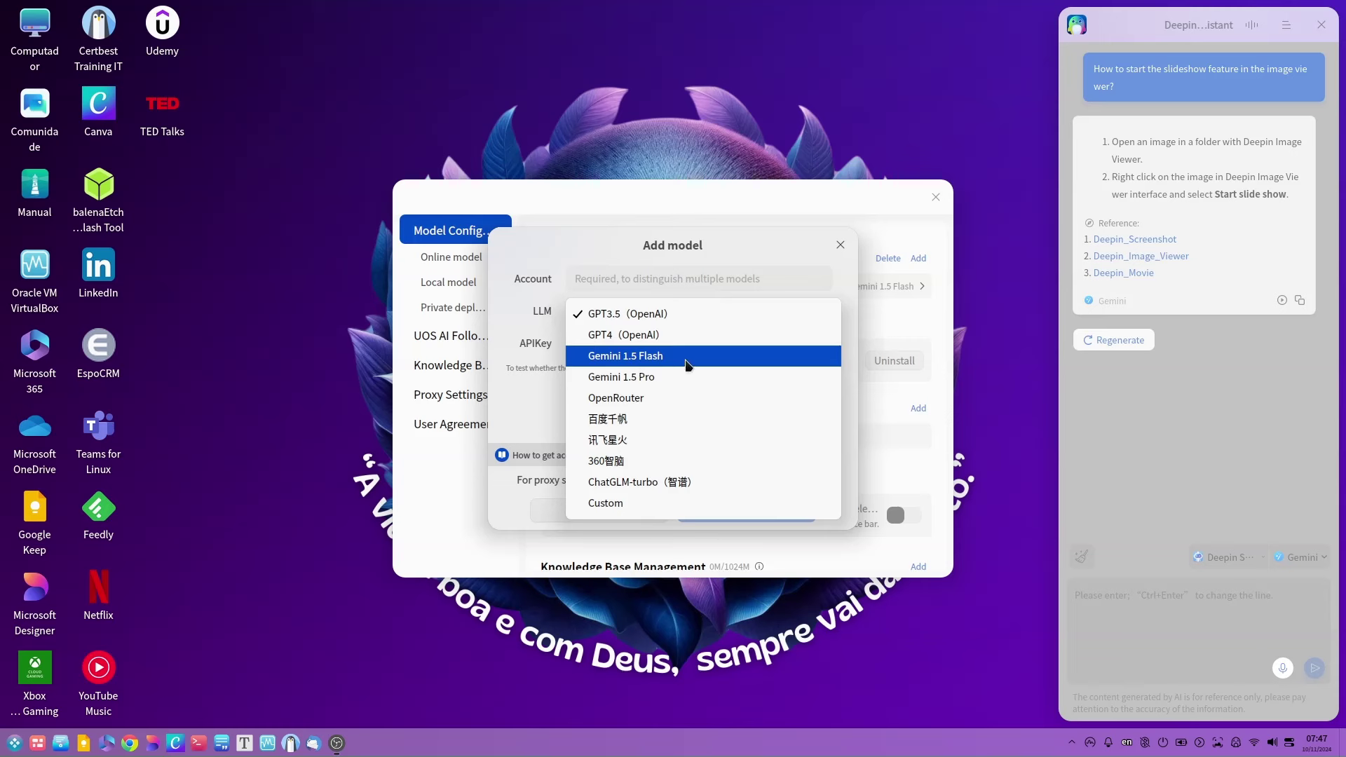
{"action": "left_click", "coordinate": [703, 245]}
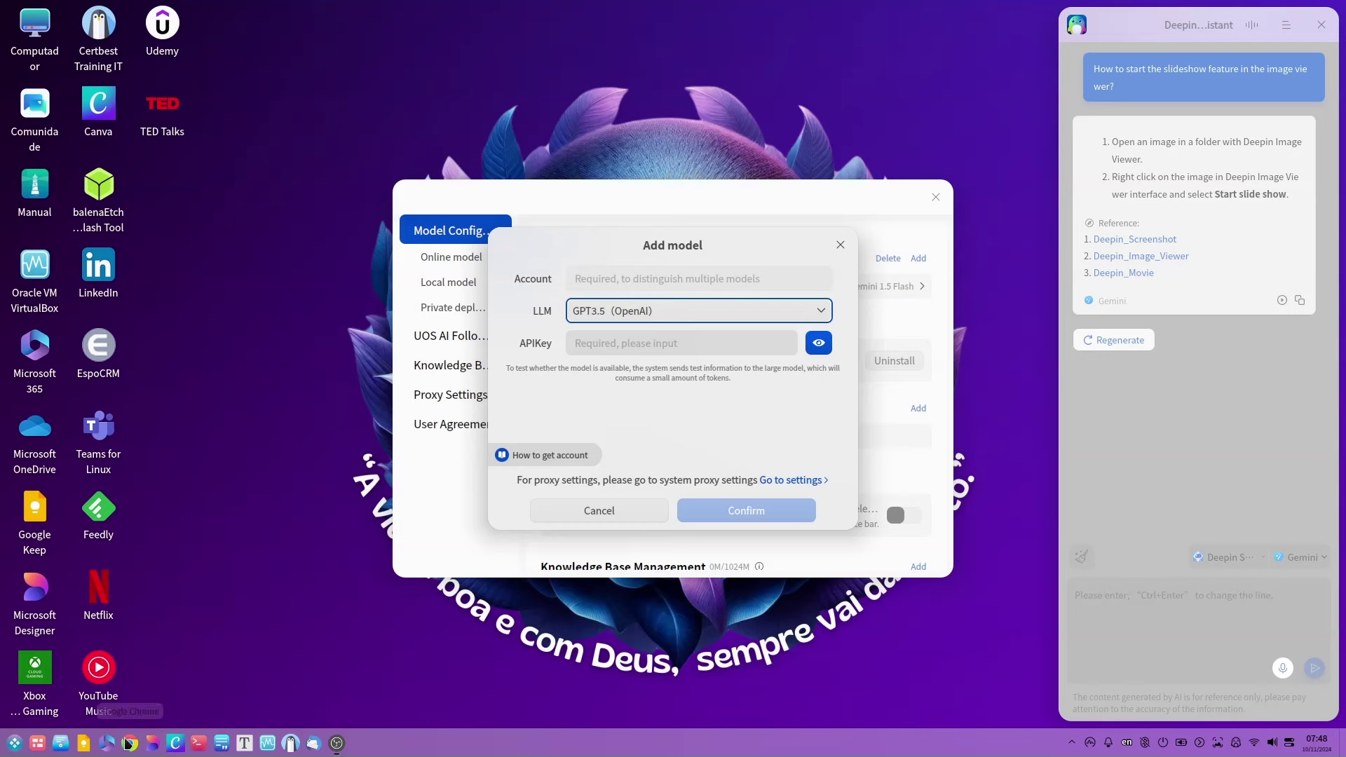
- Switch to Google Chrome, search for "gemini api-key" and open the Build with Gemini API result down to its models section
{"action": "left_click", "coordinate": [380, 289]}
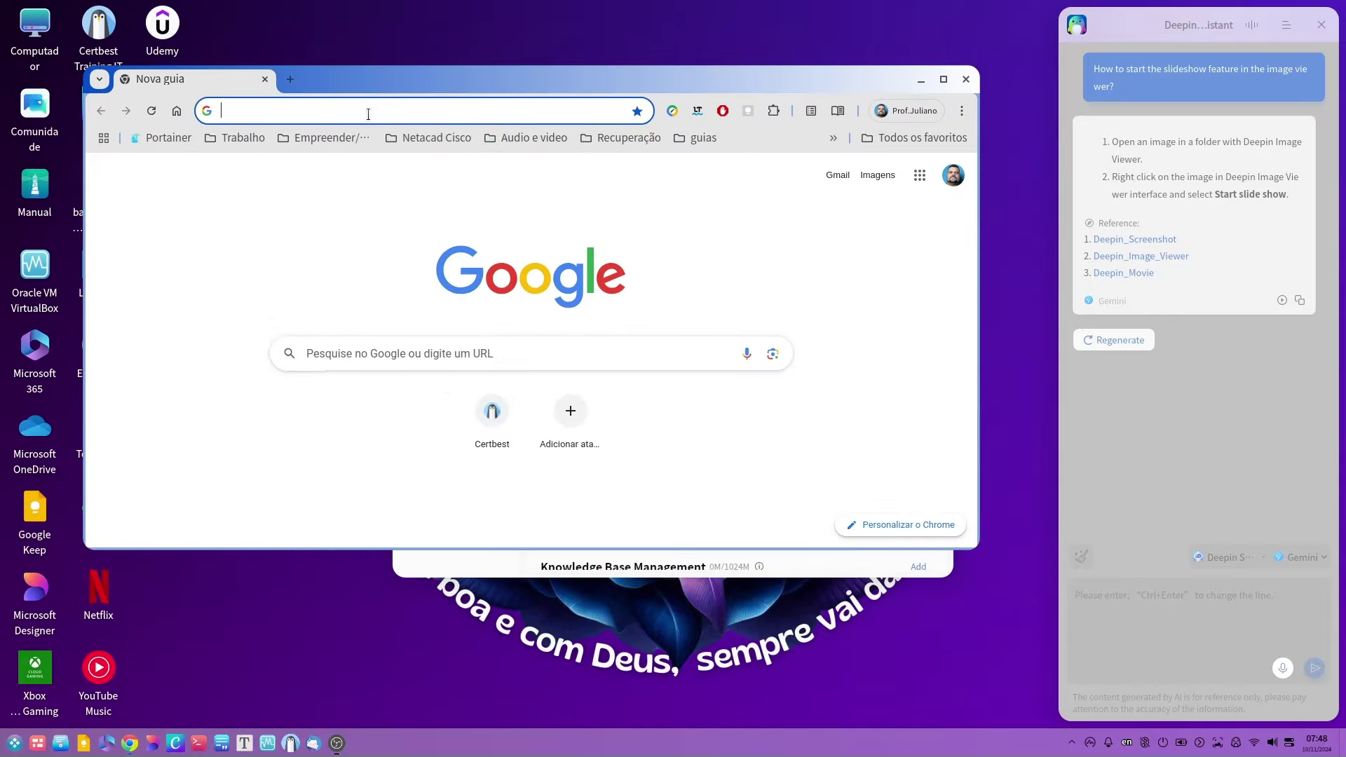
{"action": "left_click", "coordinate": [367, 114]}
{"action": "type", "text": "gemini api-key"}
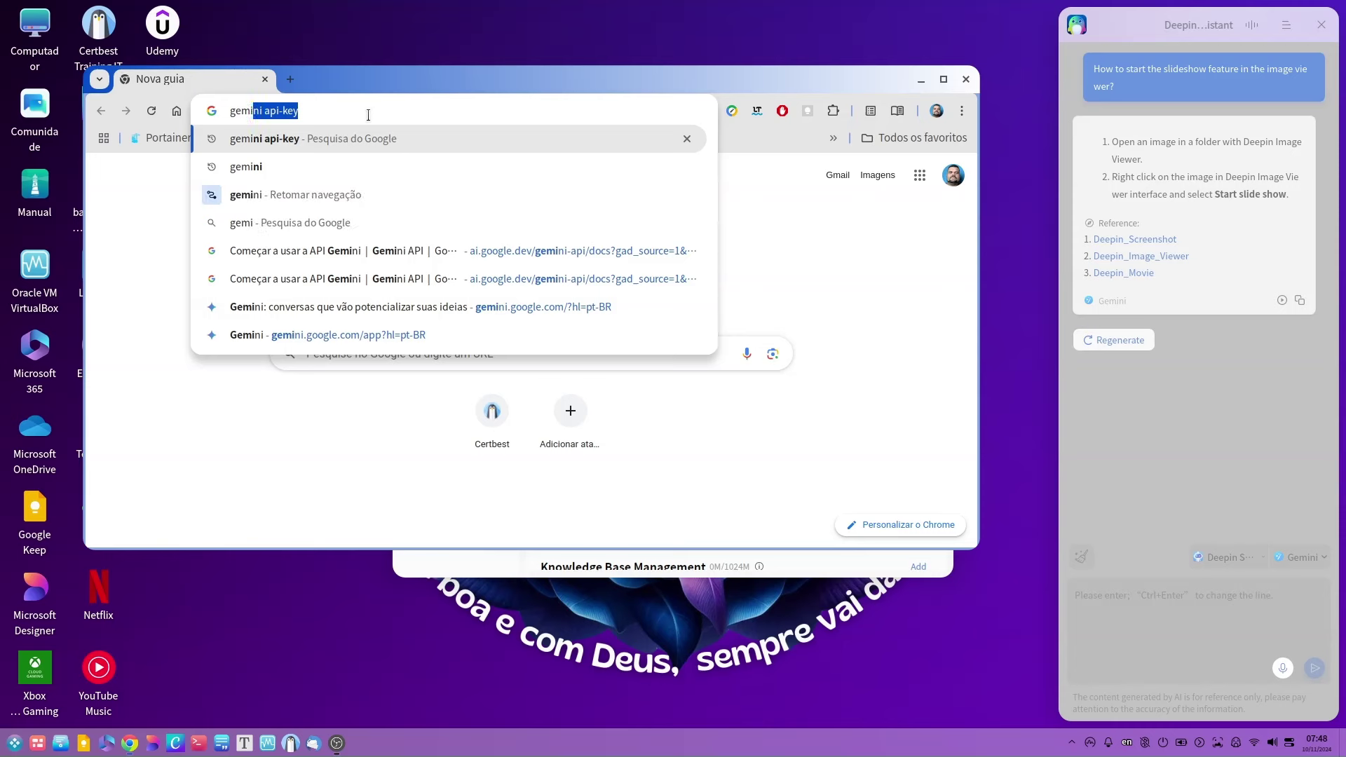
{"action": "key", "text": "Return"}
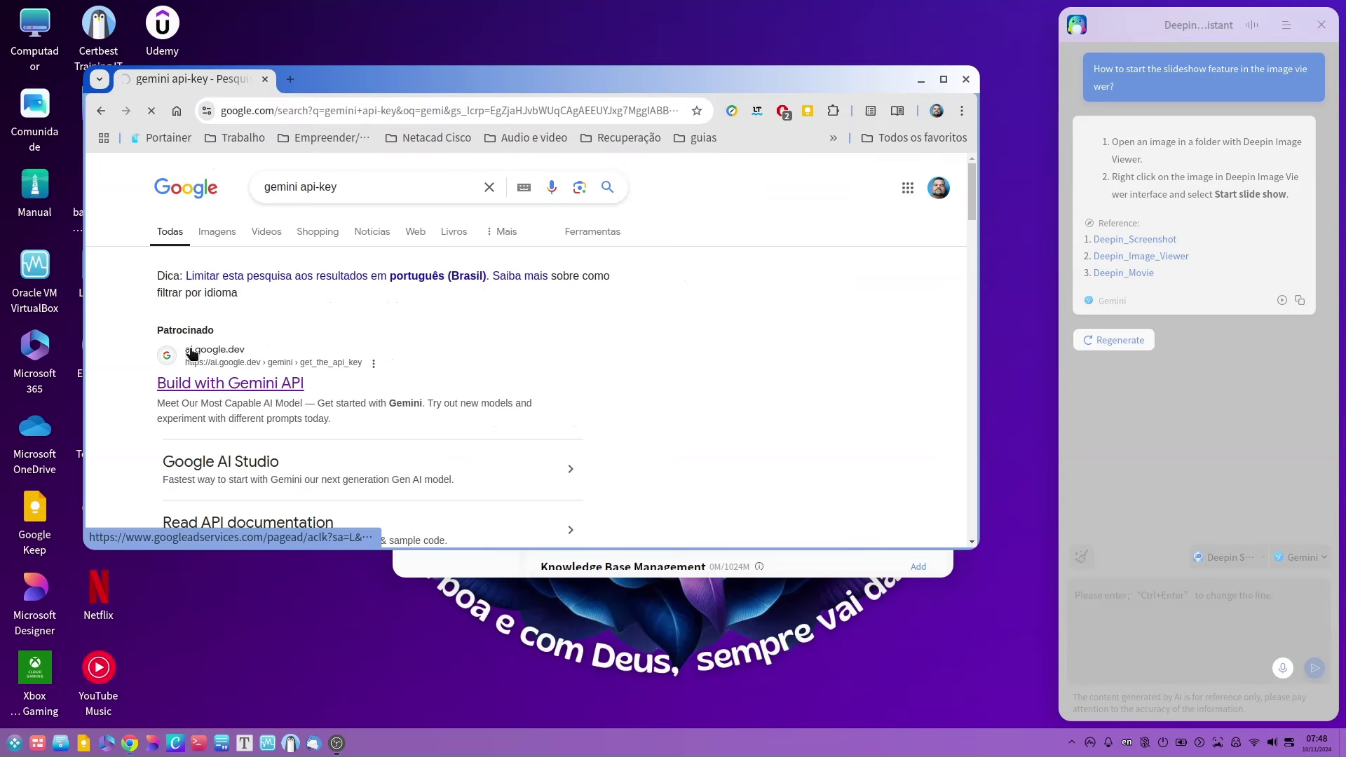
{"action": "scroll", "coordinate": [679, 465], "scroll_direction": "down", "scroll_amount": 5}
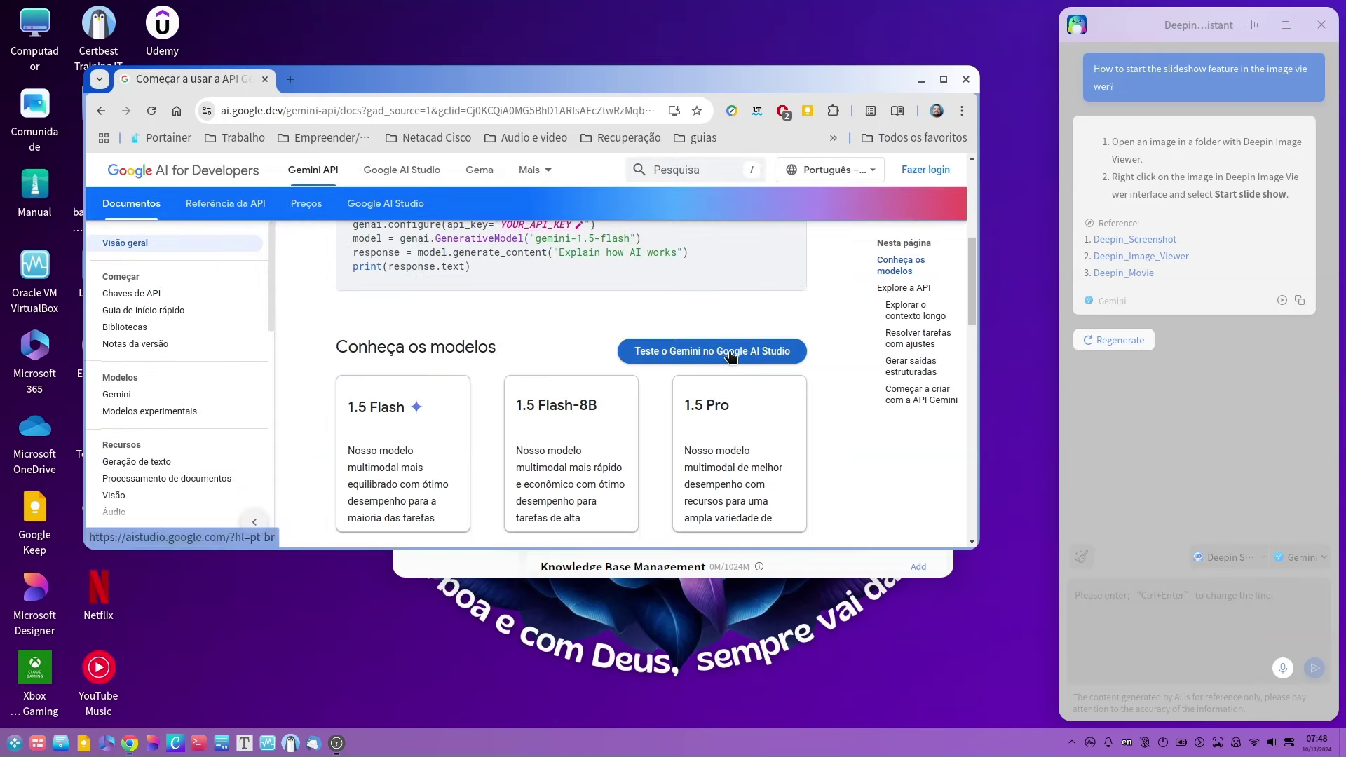
- Open Google AI Studio from the Gemini documentation and show its API keys page in a maximized window
{"action": "left_click", "coordinate": [764, 354]}
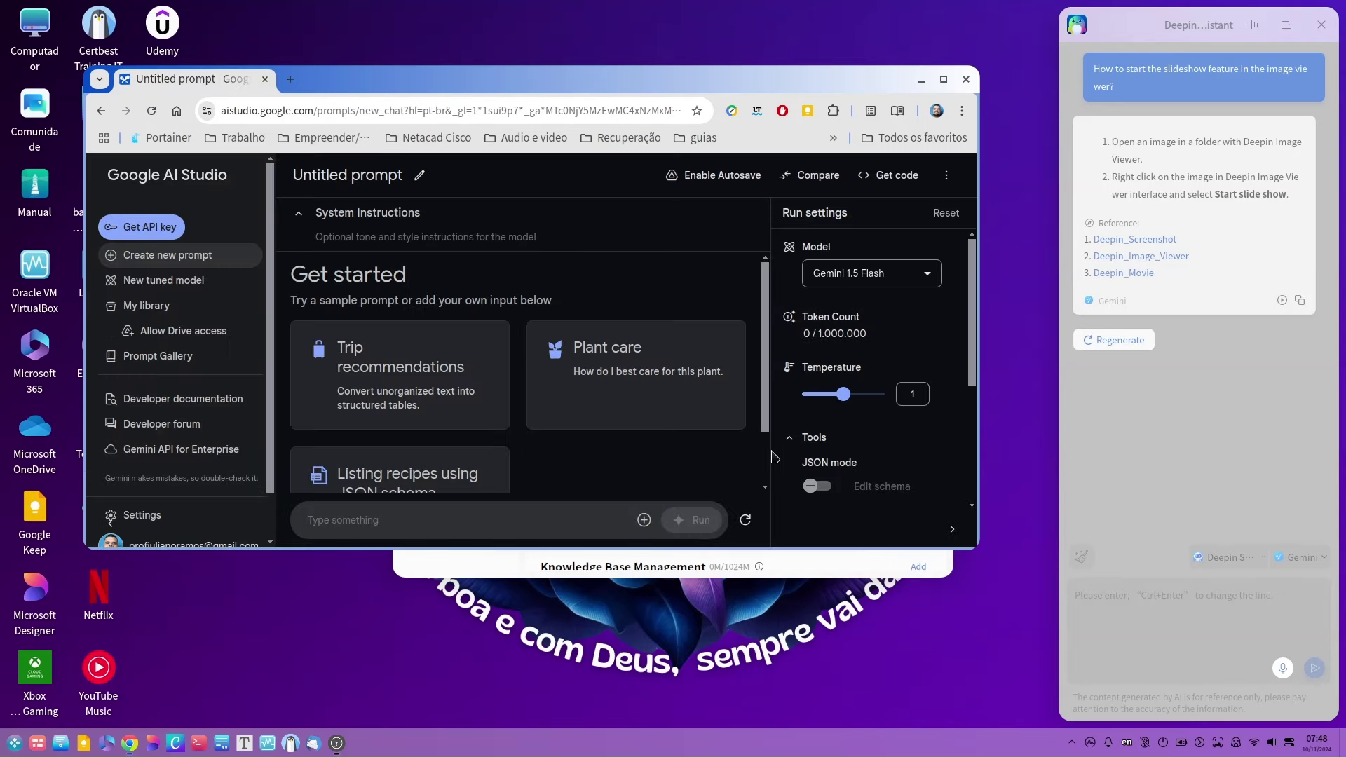
{"action": "scroll", "coordinate": [472, 439], "scroll_direction": "down", "scroll_amount": 2}
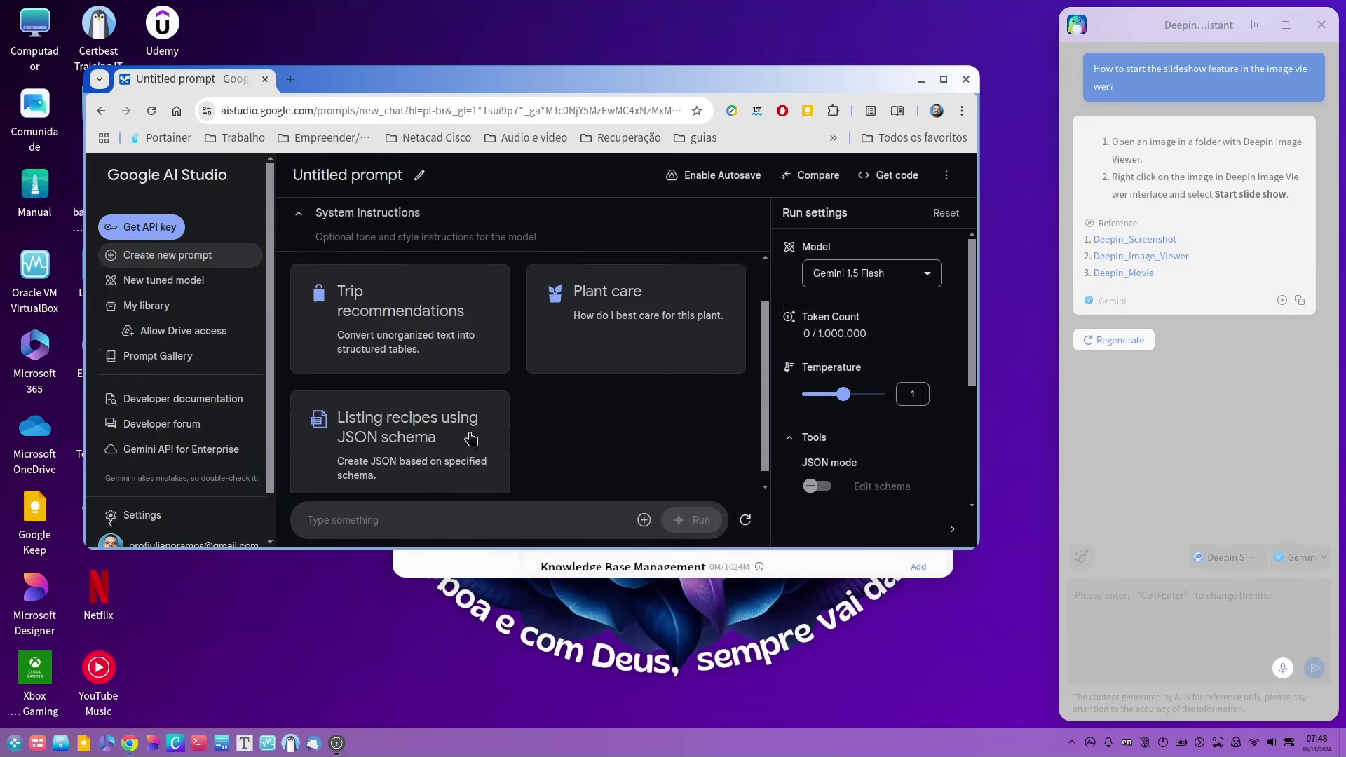
{"action": "left_click", "coordinate": [142, 228]}
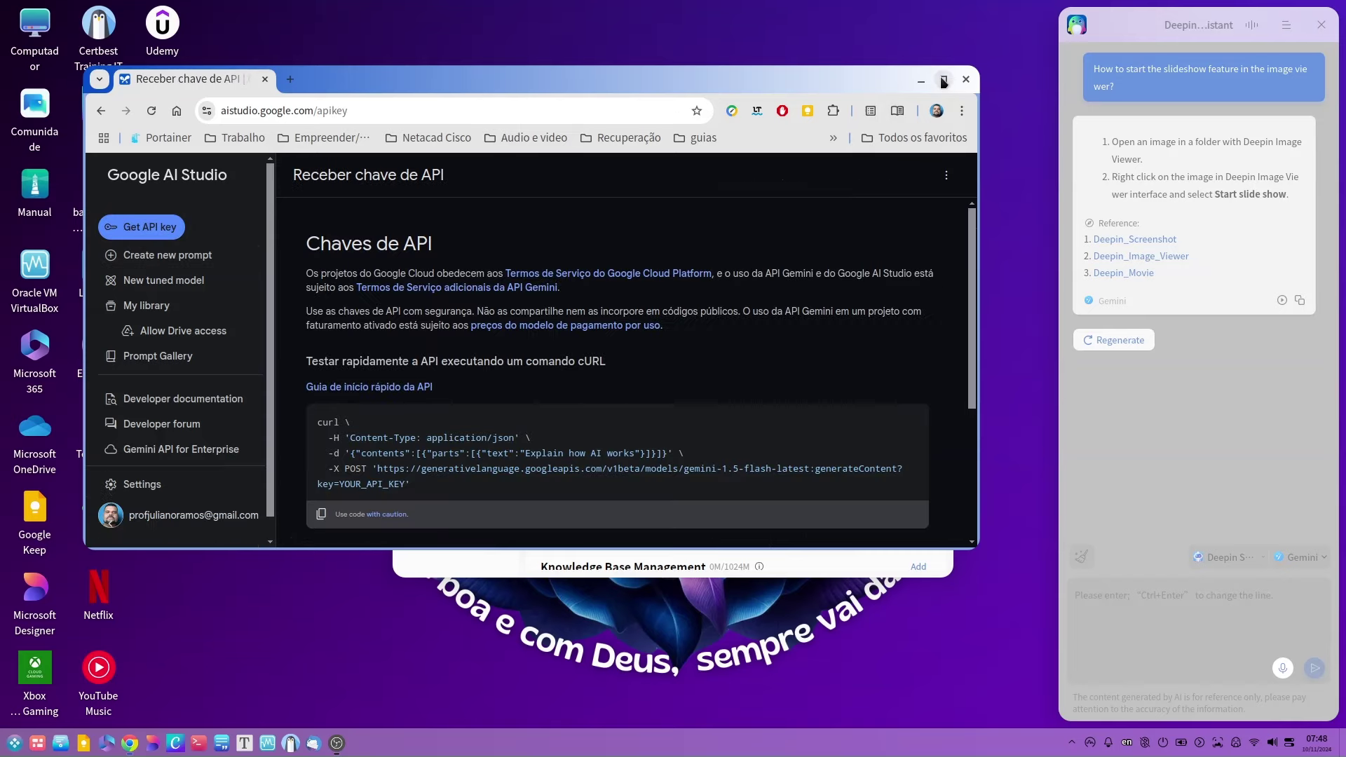
{"action": "left_click", "coordinate": [943, 81]}
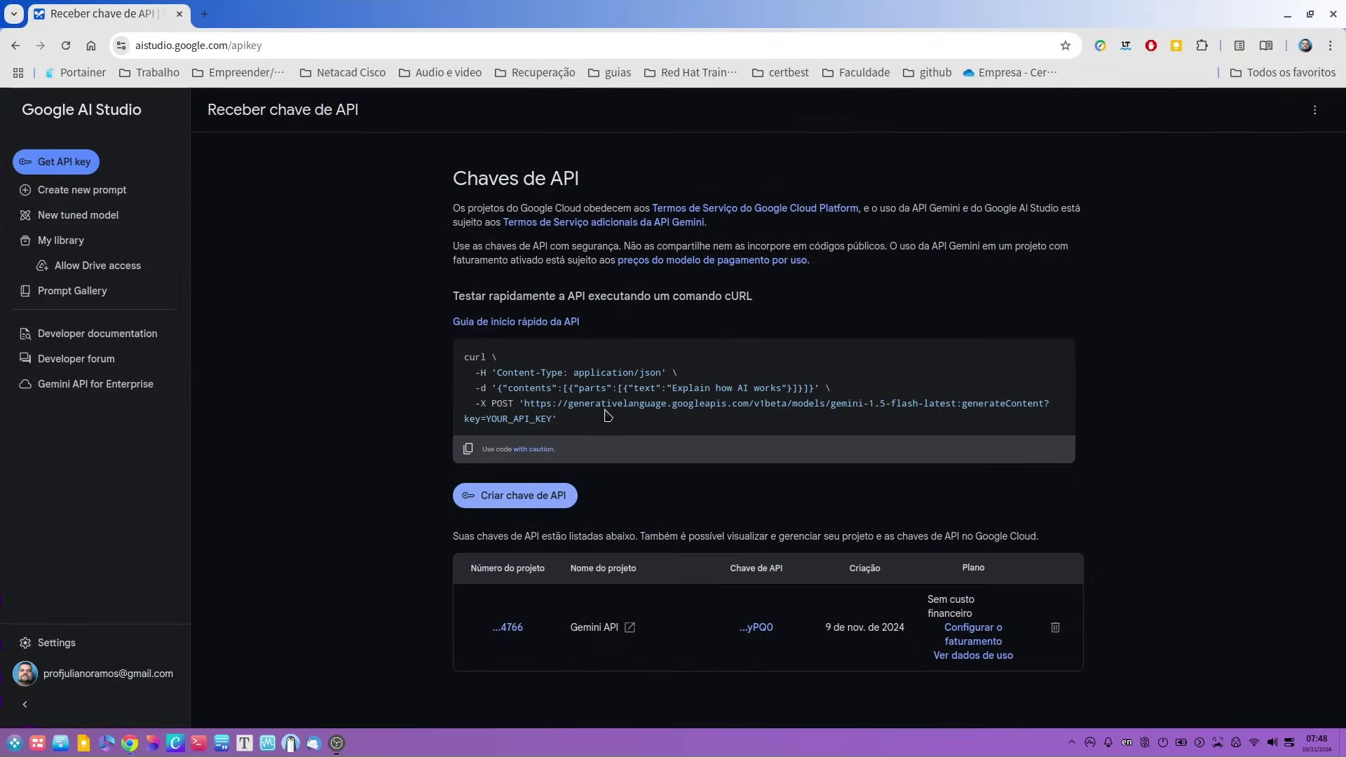
- View the API key creation dialog, dismiss it without creating a key, and close the browser
{"action": "left_click", "coordinate": [539, 496]}
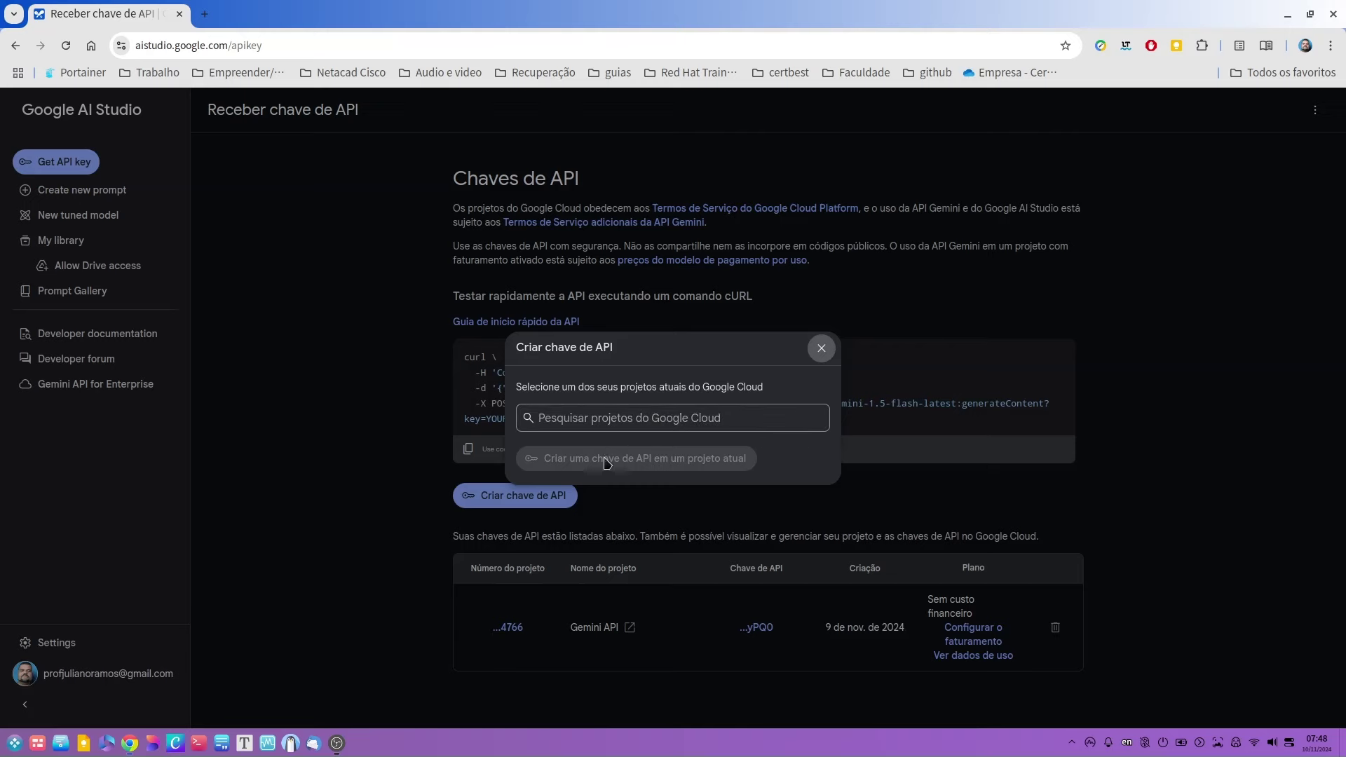
{"action": "left_click", "coordinate": [820, 348]}
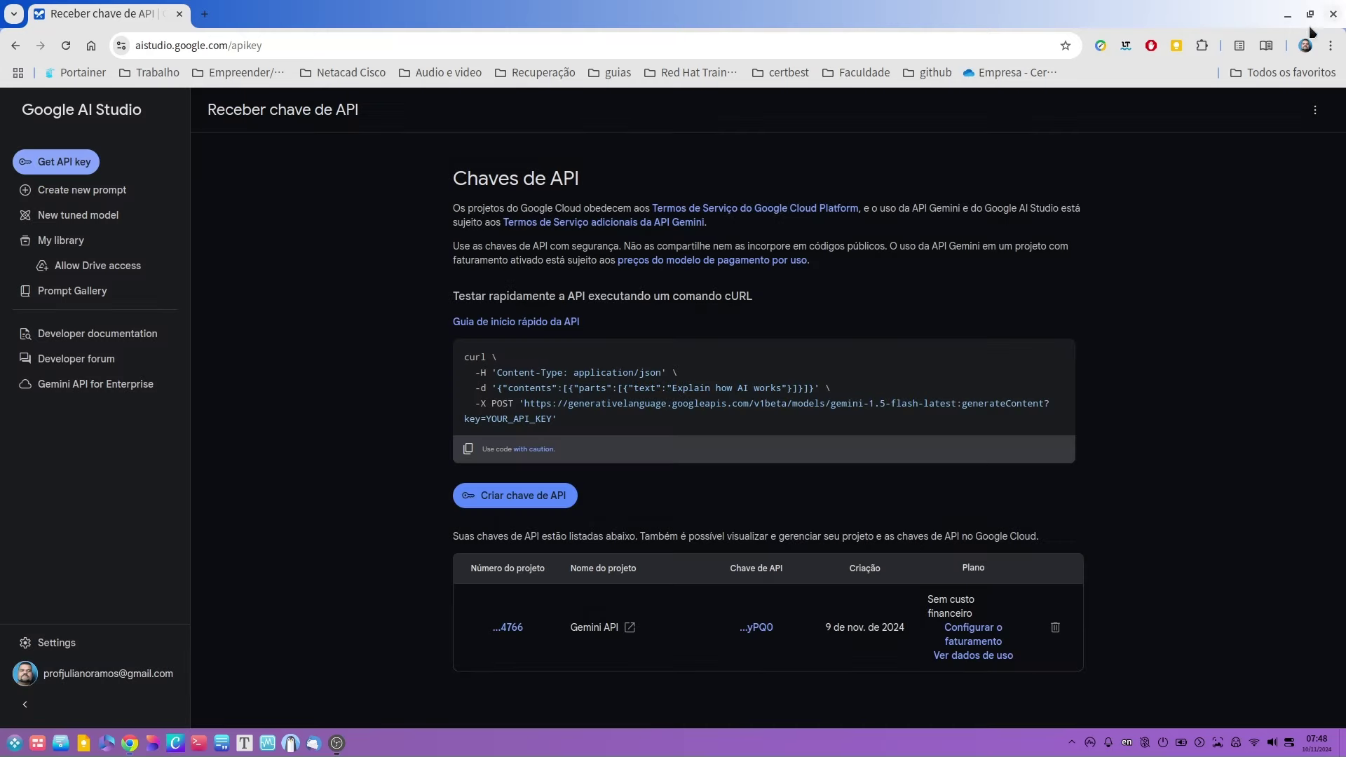
{"action": "left_click", "coordinate": [1332, 15]}
- Examine the Account and APIKey fields of the Add model form and close it without adding a model
{"action": "left_click", "coordinate": [613, 343]}
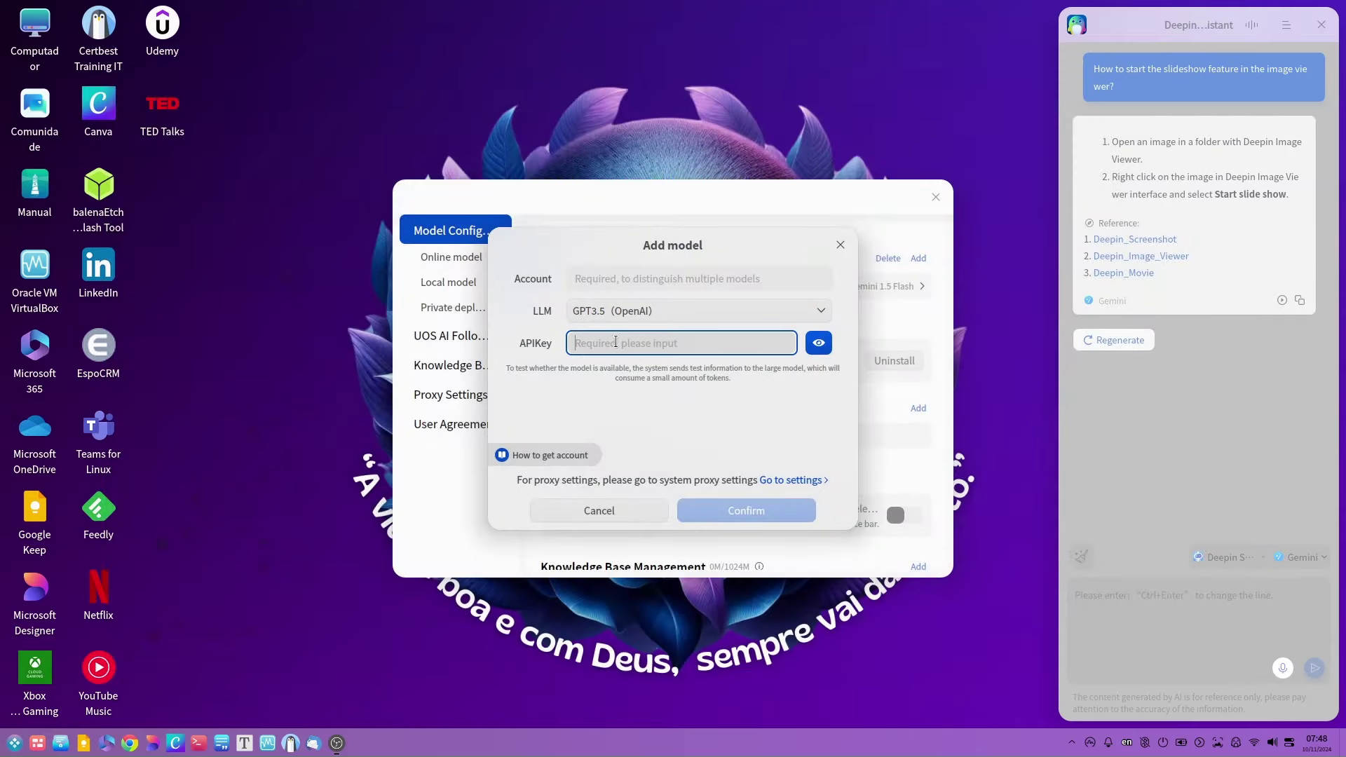
{"action": "left_click", "coordinate": [602, 280]}
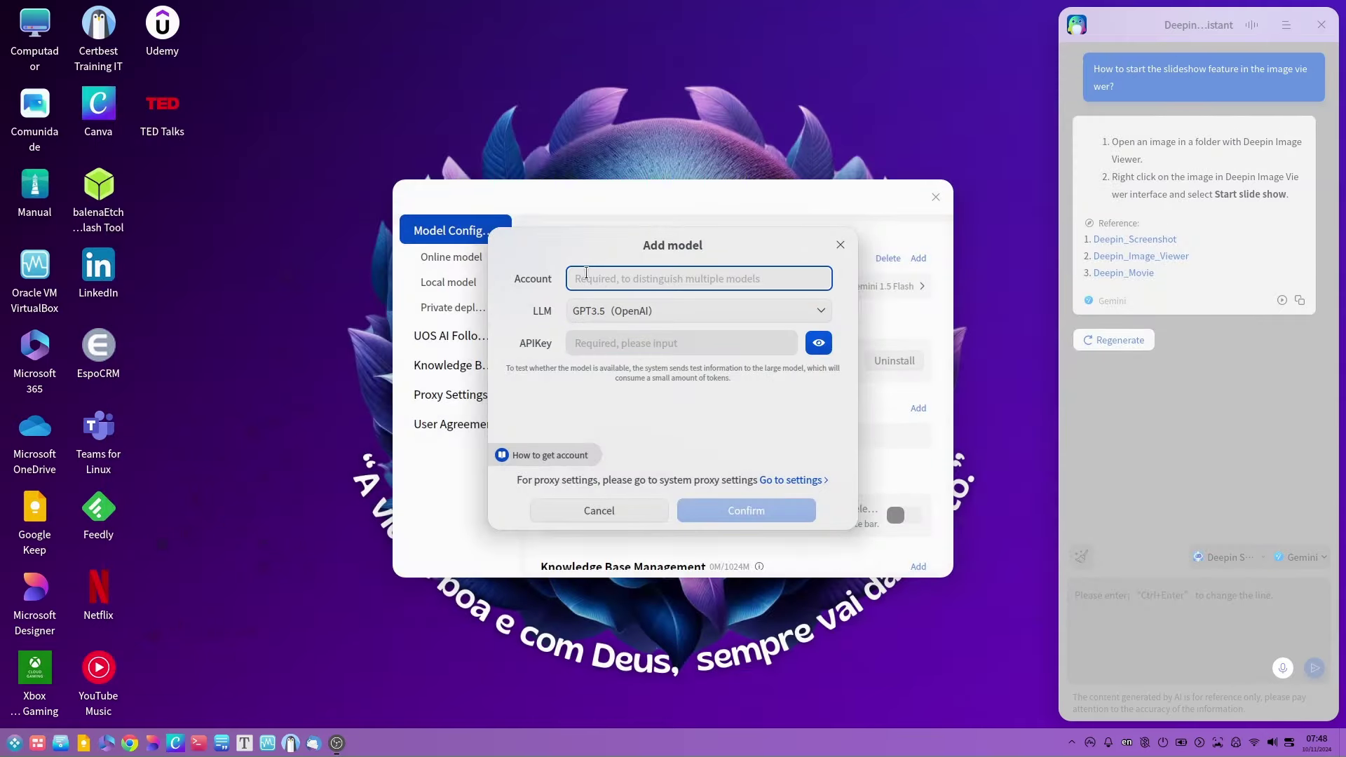
{"action": "left_click", "coordinate": [603, 332]}
{"action": "left_click", "coordinate": [843, 256]}
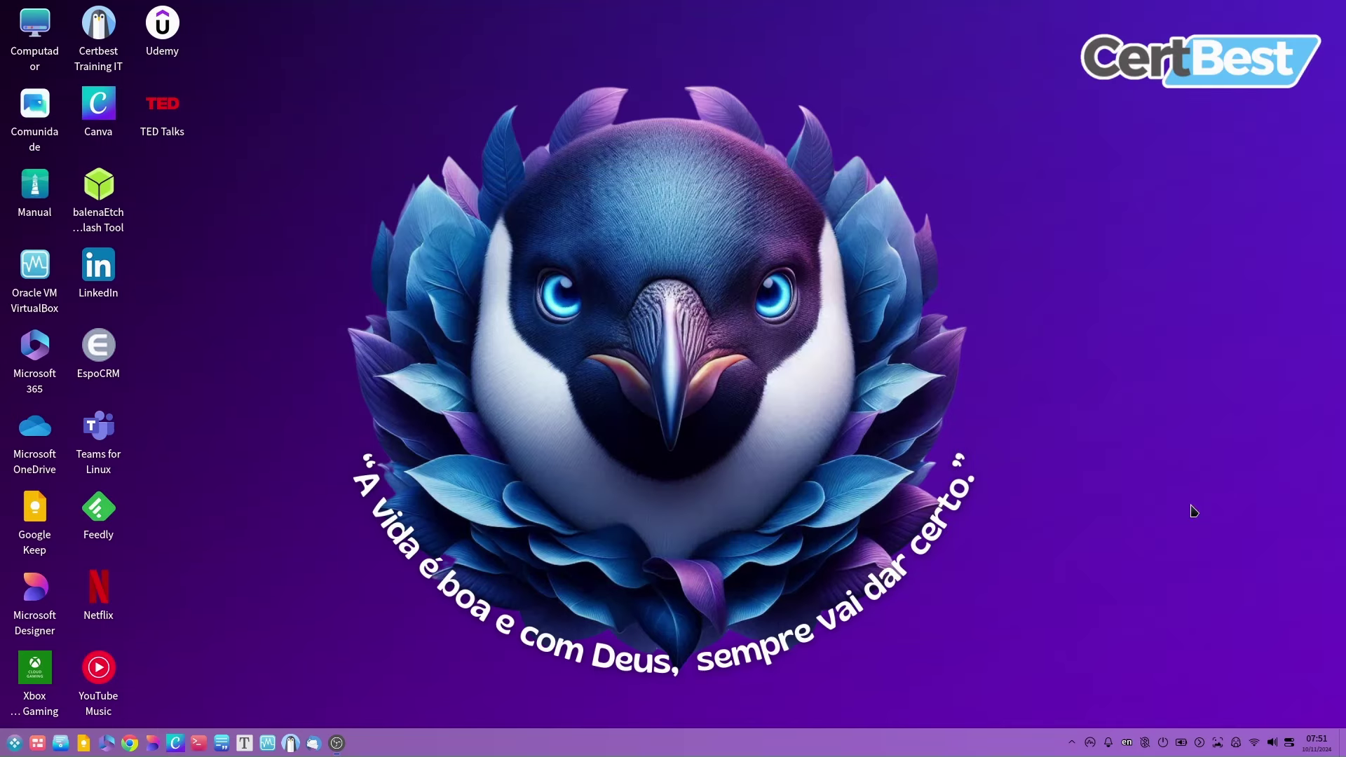
- Open the UOS AI assistant with UOS AI as the chosen assistant and ask "comando para desligar o linux daqui a 10 minutos"
{"action": "left_click", "coordinate": [1236, 742]}
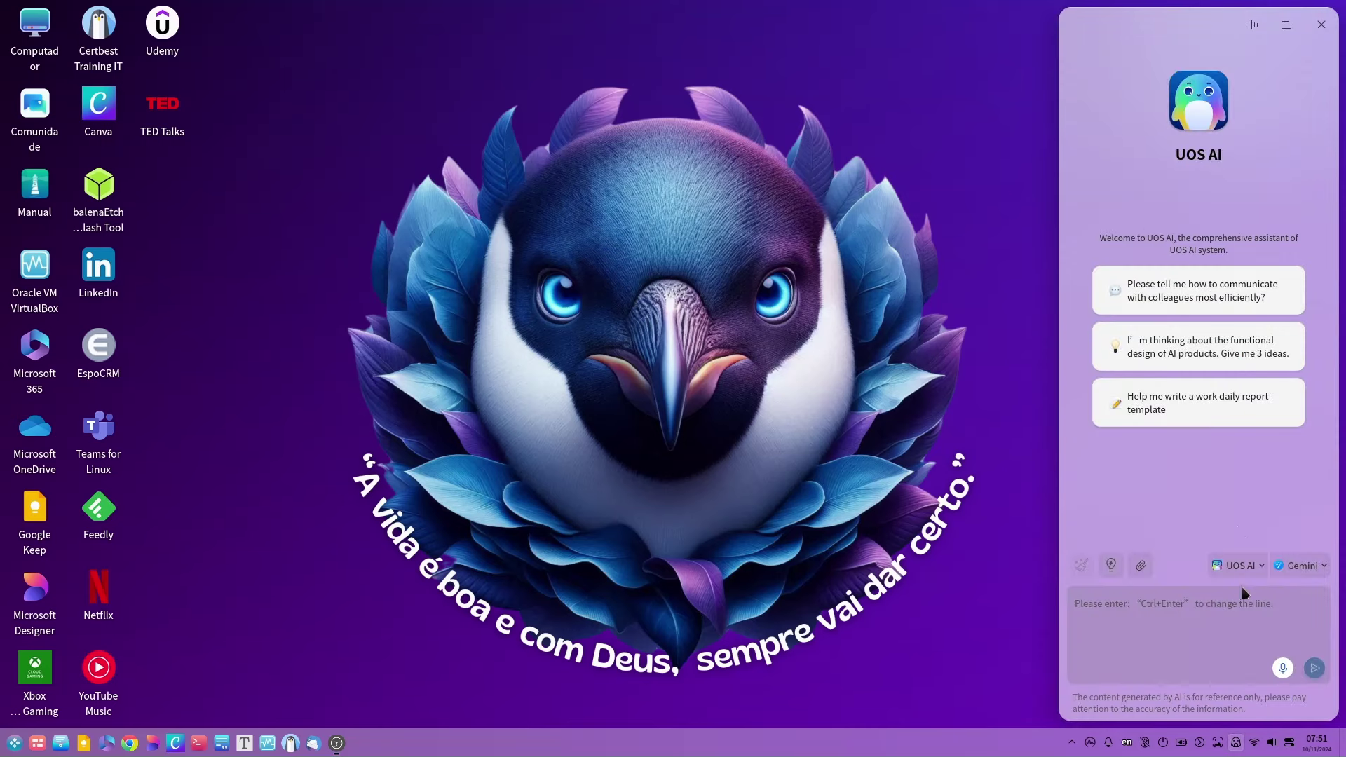
{"action": "left_click", "coordinate": [1239, 565]}
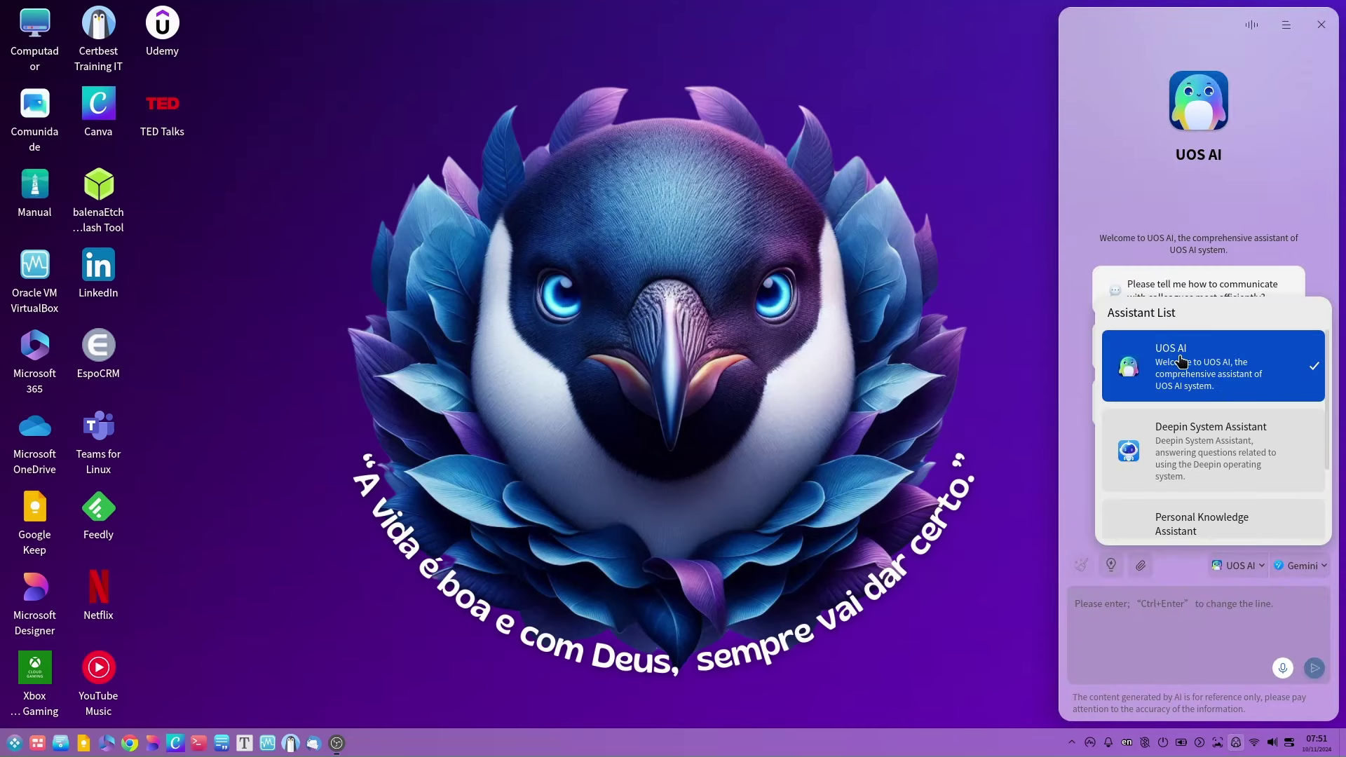
{"action": "left_click", "coordinate": [1160, 363]}
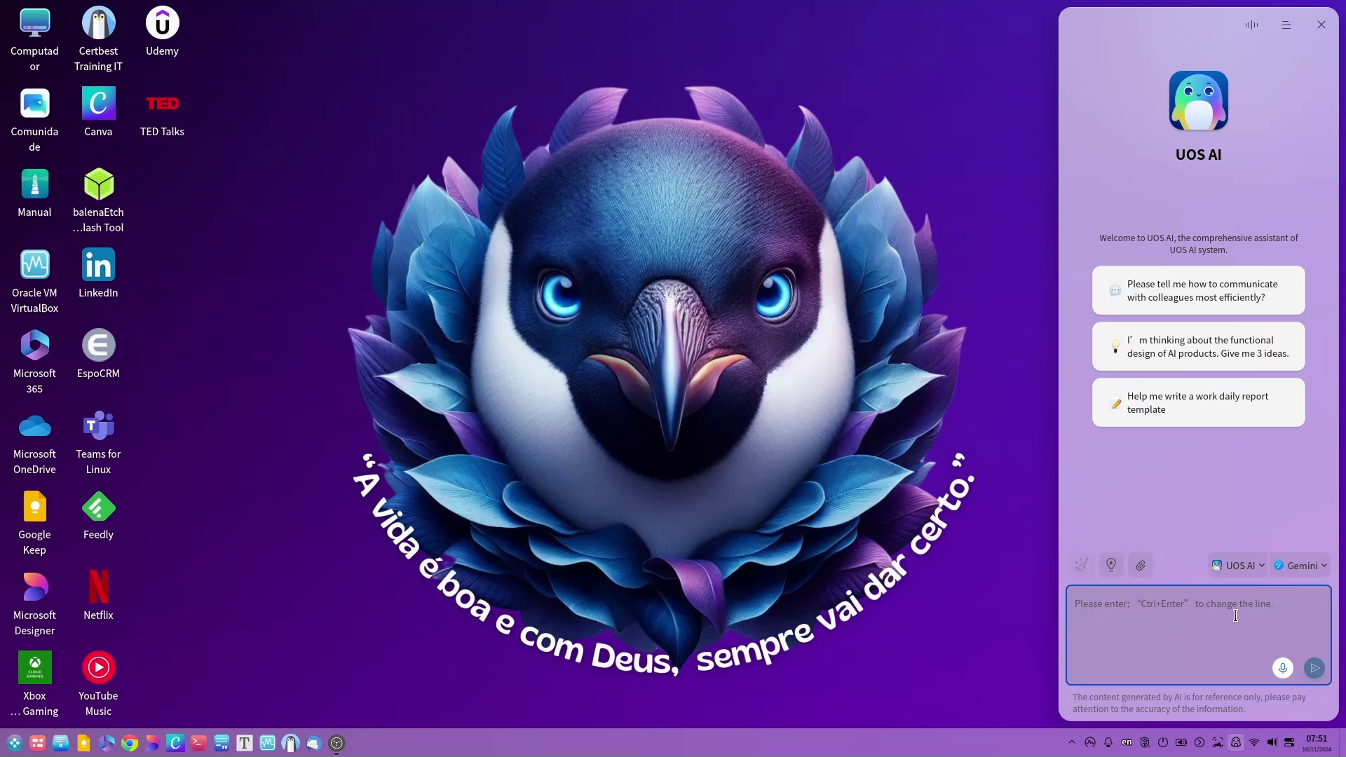
{"action": "type", "text": "comando para desligar o linux daqui a 10 minutos"}
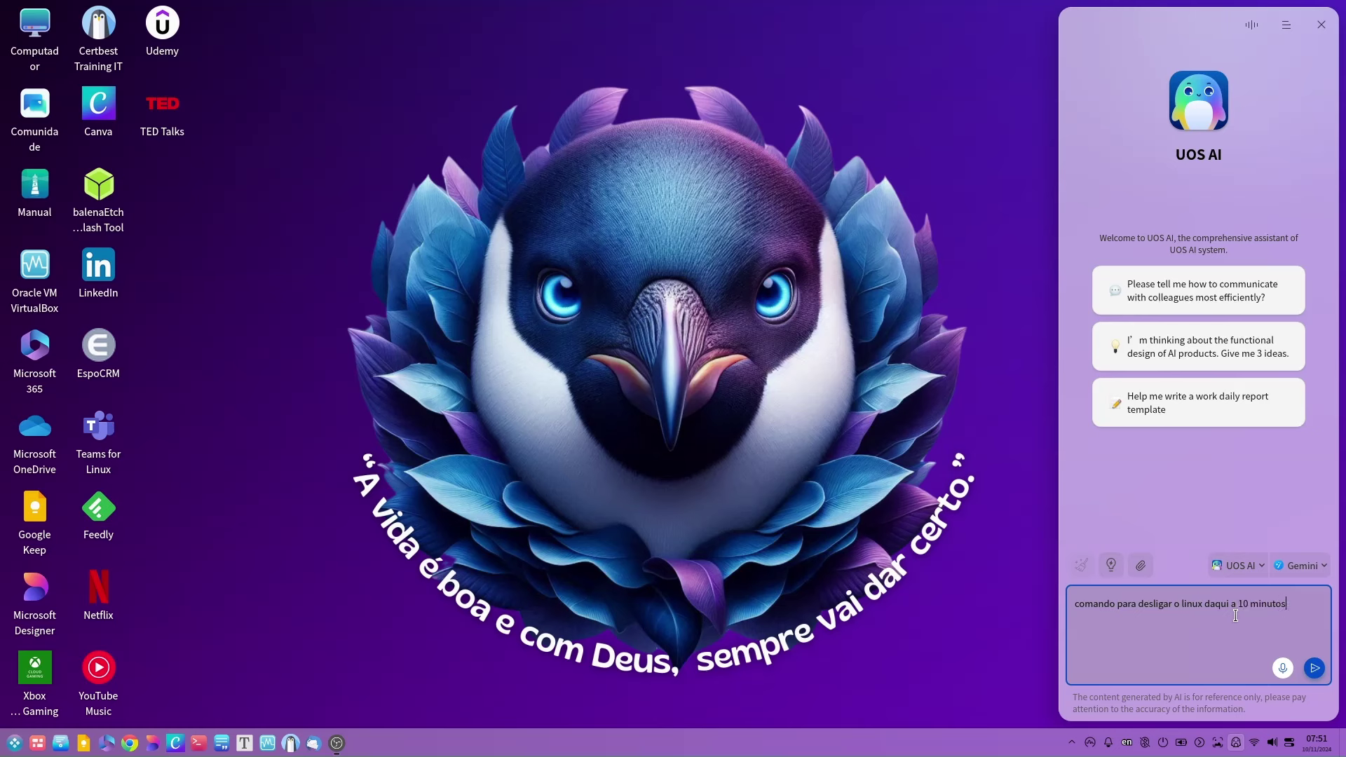
{"action": "key", "text": "Return"}
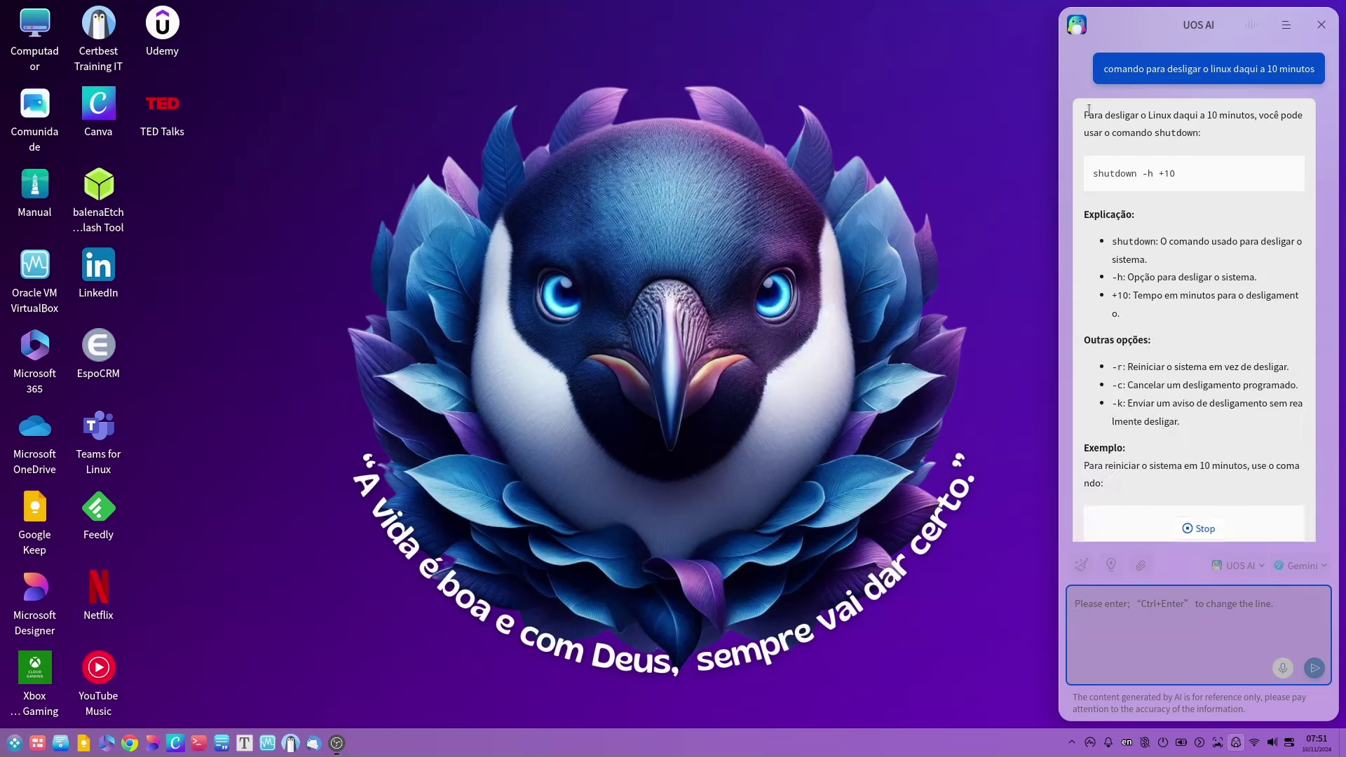
- Read through the assistant's answer, highlighting the "shutdown -h +10" command in it
{"action": "scroll", "coordinate": [1157, 328], "scroll_direction": "up", "scroll_amount": 1}
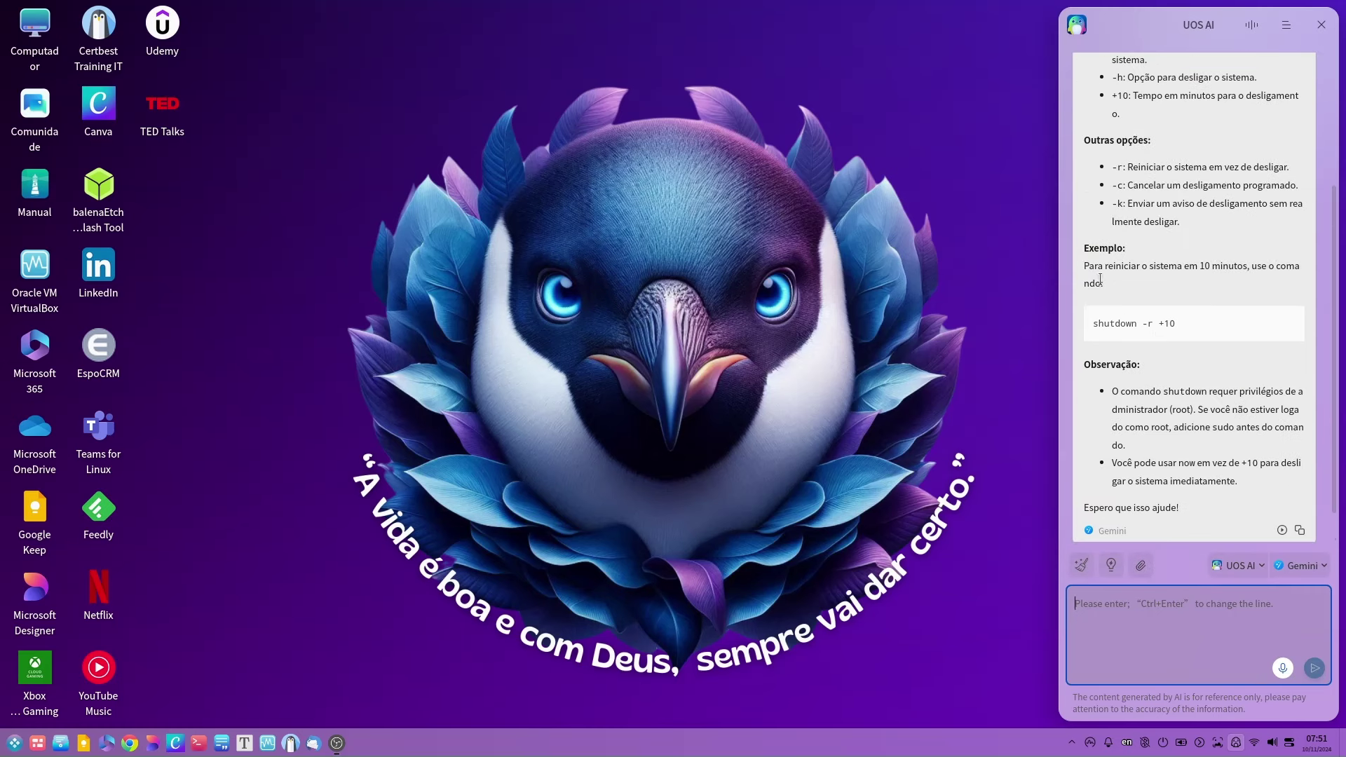
{"action": "left_click_drag", "start_coordinate": [1102, 280], "coordinate": [1205, 265]}
{"action": "scroll", "coordinate": [1187, 325], "scroll_direction": "up", "scroll_amount": 5}
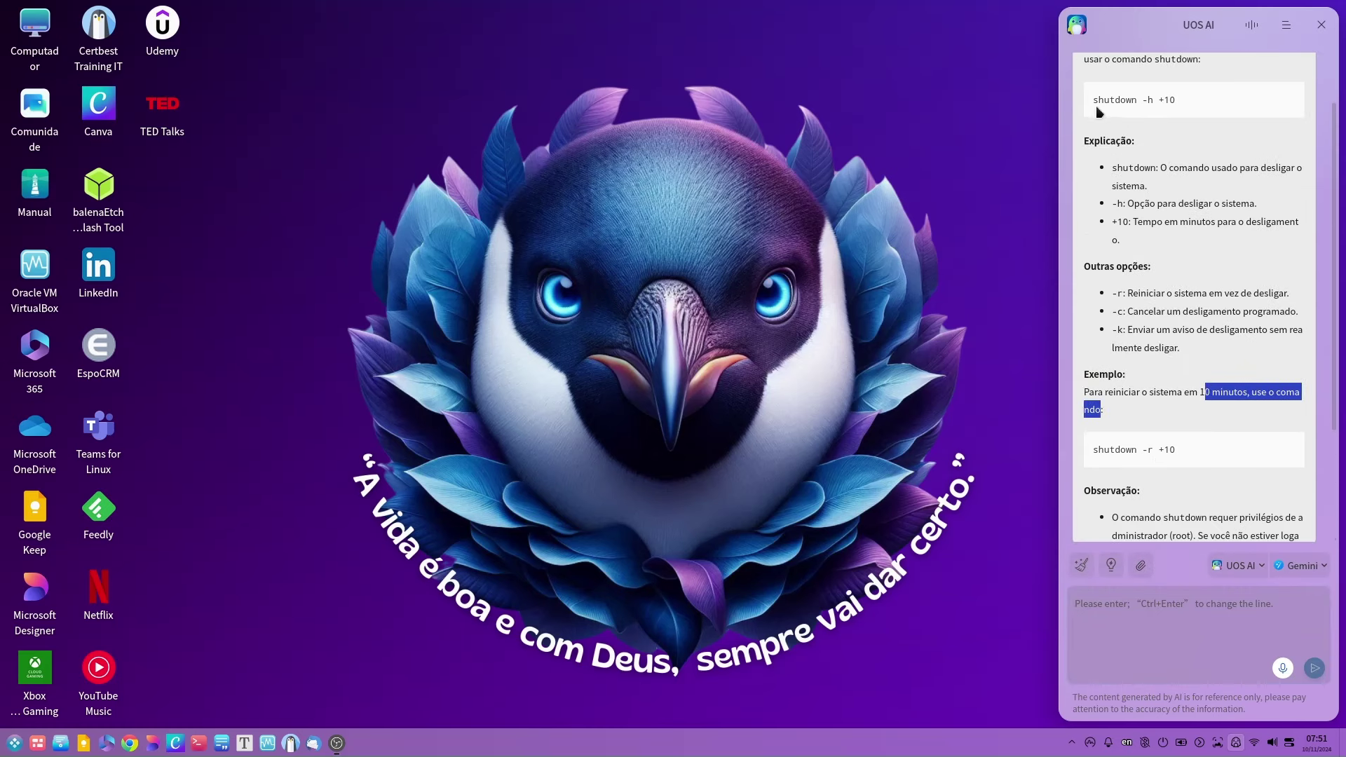
{"action": "left_click_drag", "start_coordinate": [1095, 171], "coordinate": [1219, 172]}
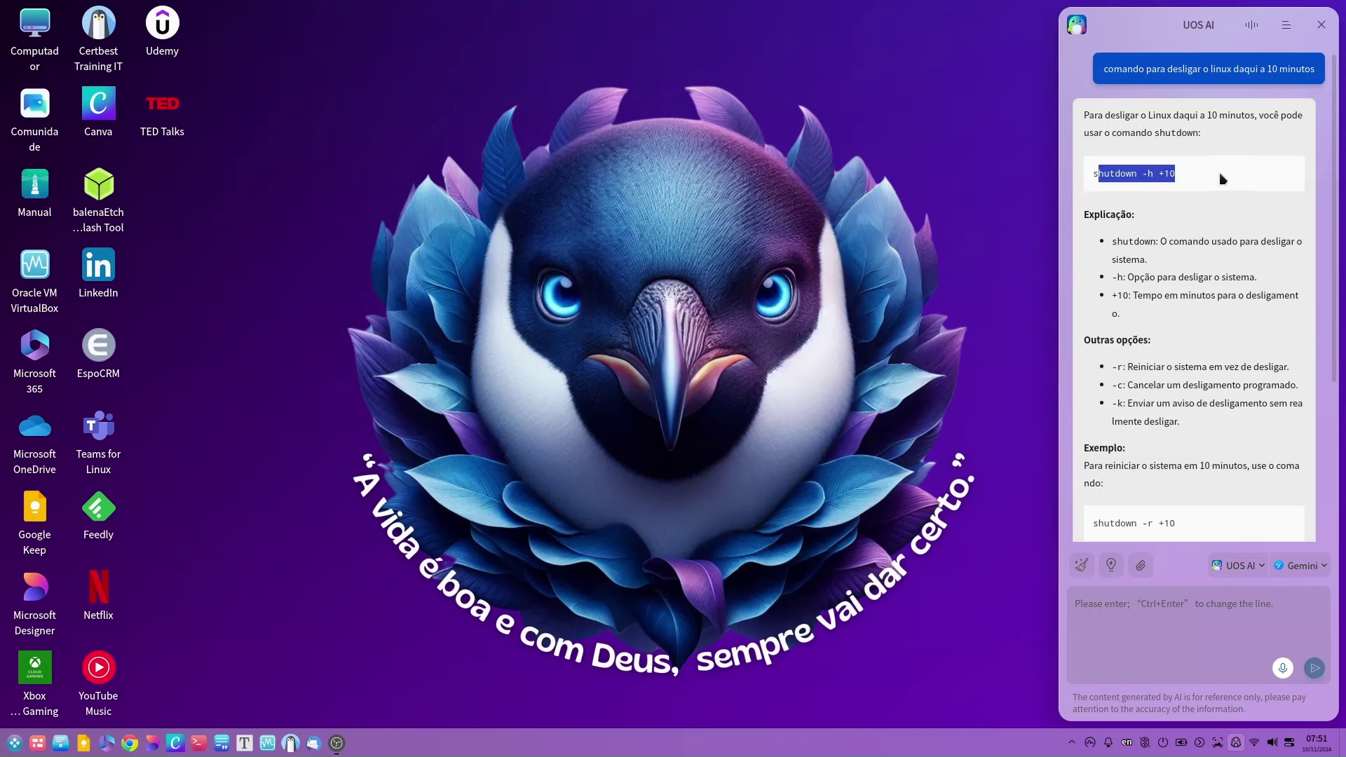
{"action": "left_click", "coordinate": [1178, 239]}
{"action": "scroll", "coordinate": [1178, 518], "scroll_direction": "down", "scroll_amount": 6}
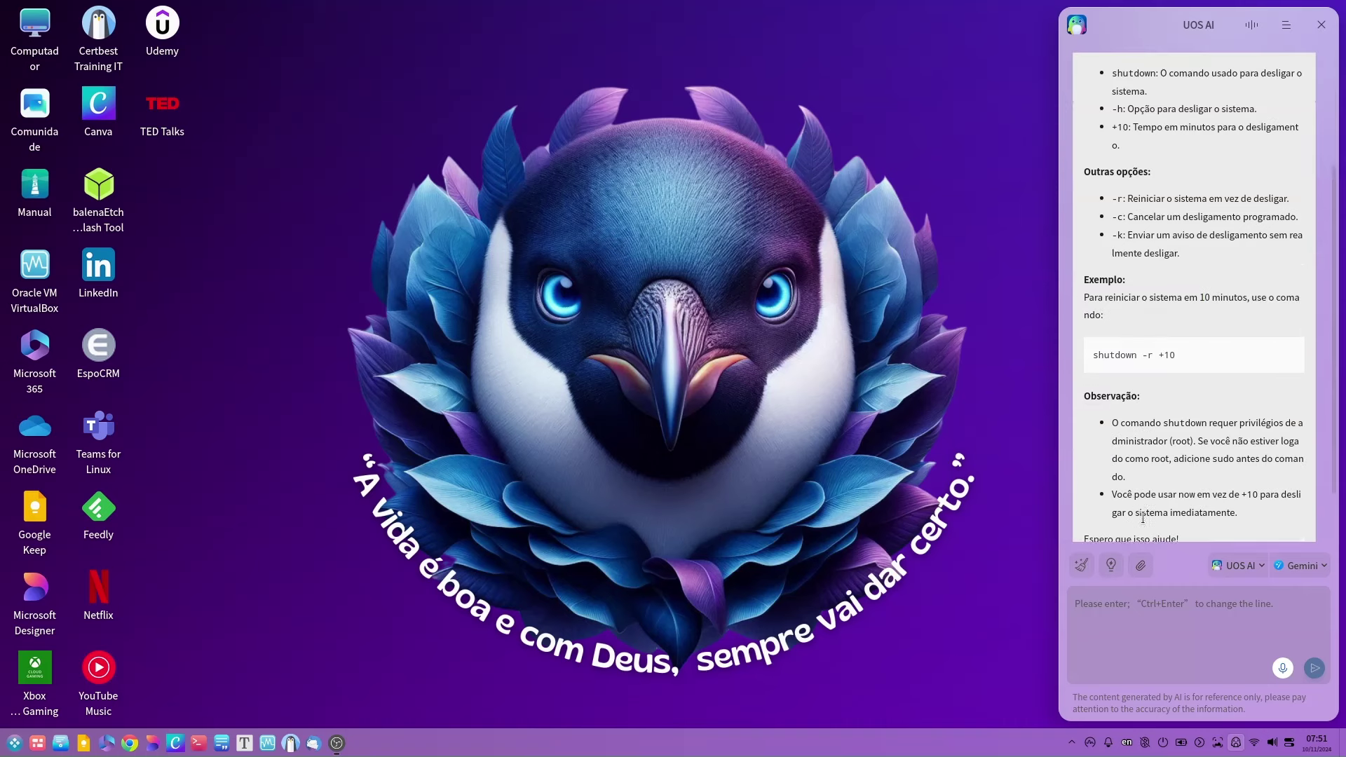
- Ask the assistant in Portuguese for a chocolate cake recipe ("uma receita de bolo de chocolate")
{"action": "left_click", "coordinate": [1157, 633]}
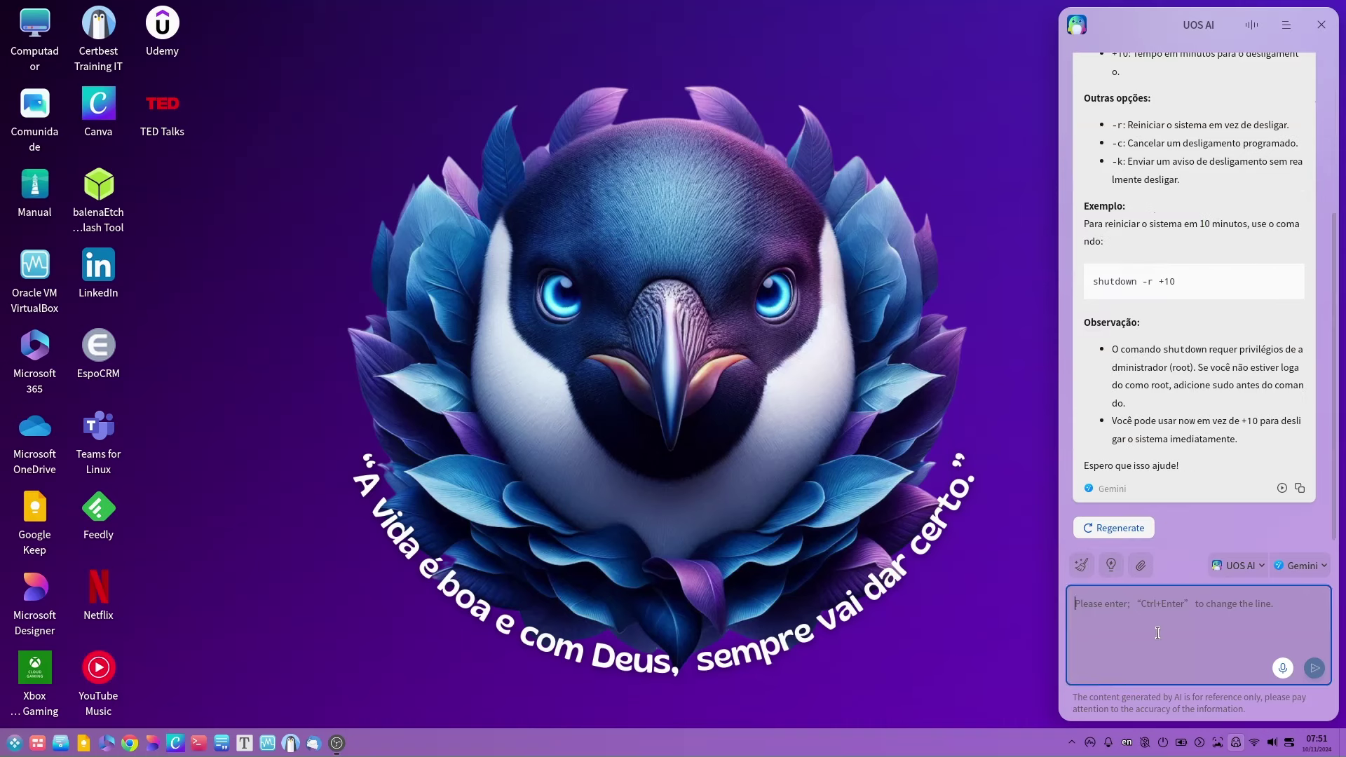
{"action": "type", "text": "uma receita de bolo de chocol"}
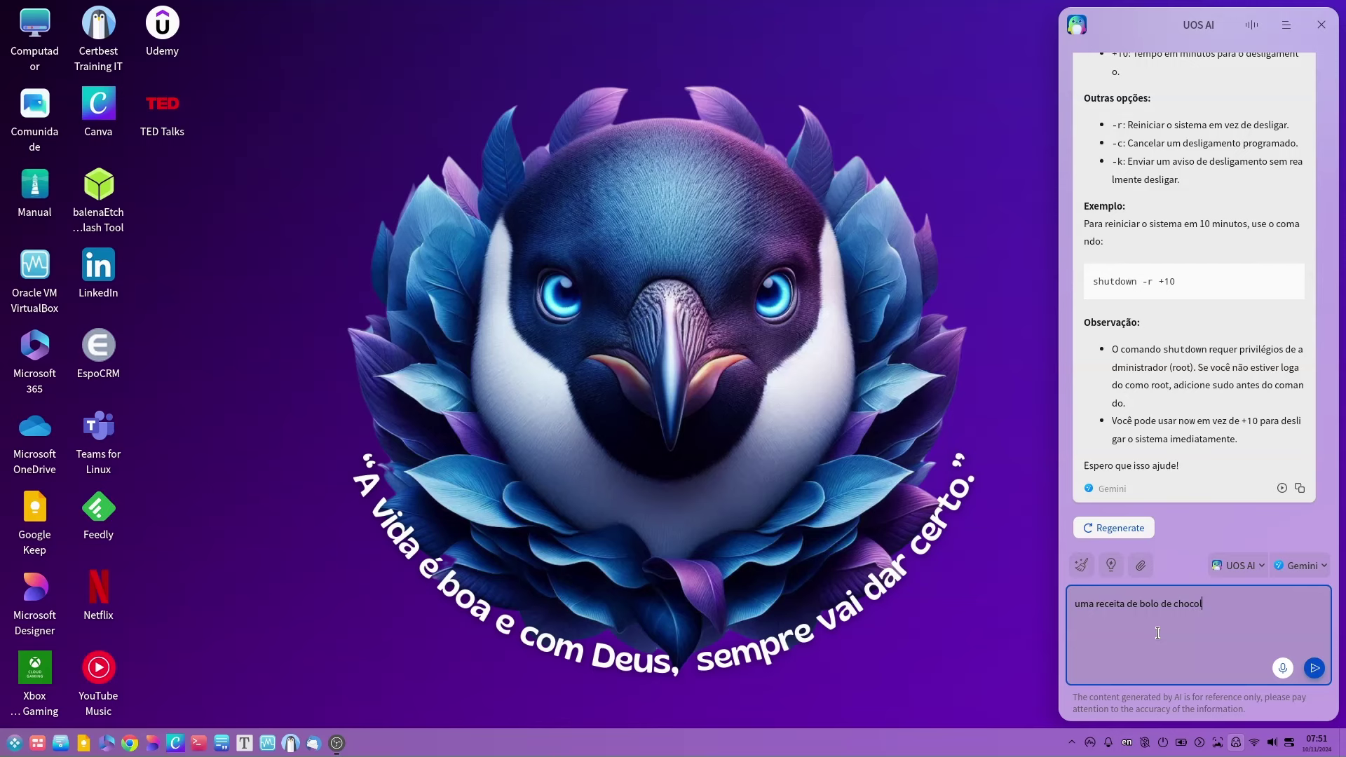
{"action": "type", "text": "e"}
{"action": "key", "text": "Return"}
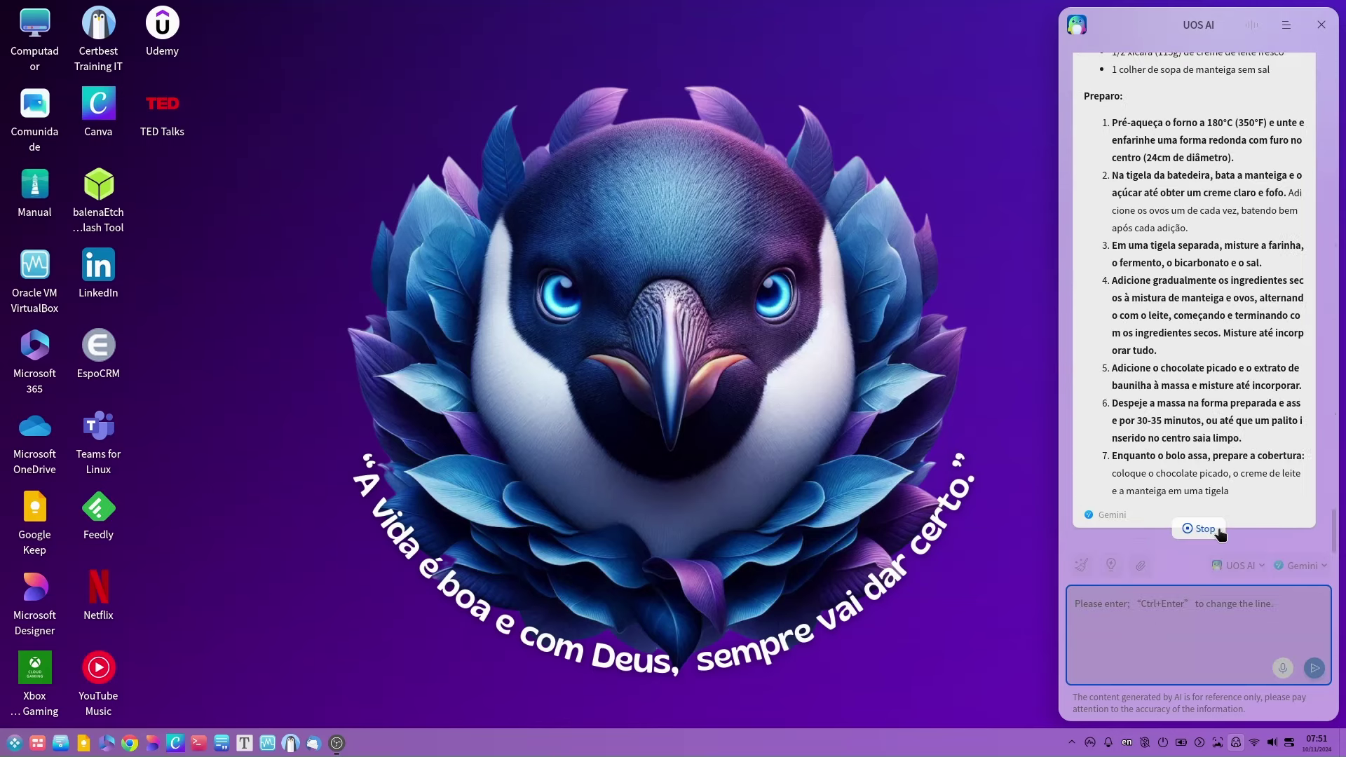
- Review the full cake recipe in the UOS AI panel over a Google Chrome window, and close both
{"action": "left_click", "coordinate": [124, 742]}
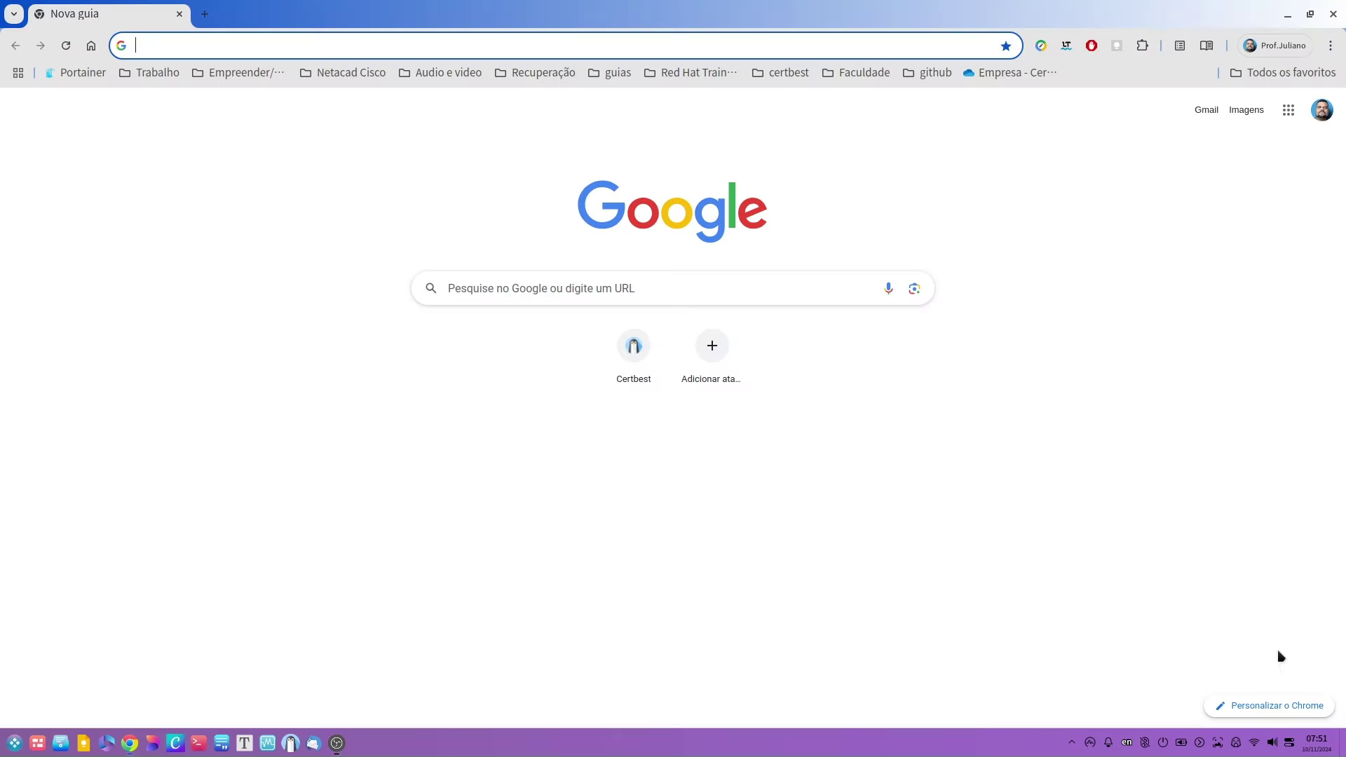
{"action": "left_click", "coordinate": [1236, 743]}
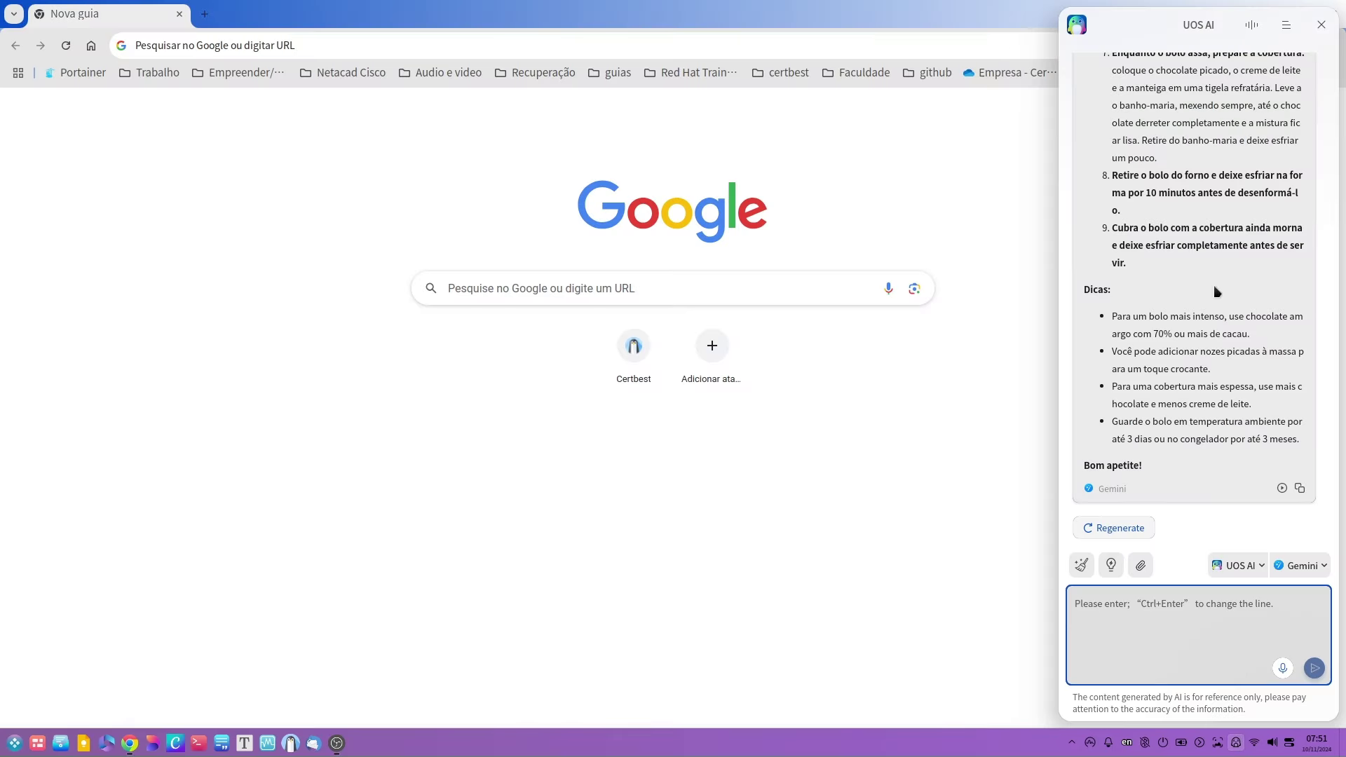
{"action": "scroll", "coordinate": [1185, 315], "scroll_direction": "up", "scroll_amount": 10}
{"action": "scroll", "coordinate": [1163, 257], "scroll_direction": "down", "scroll_amount": 10}
{"action": "left_click", "coordinate": [1321, 25]}
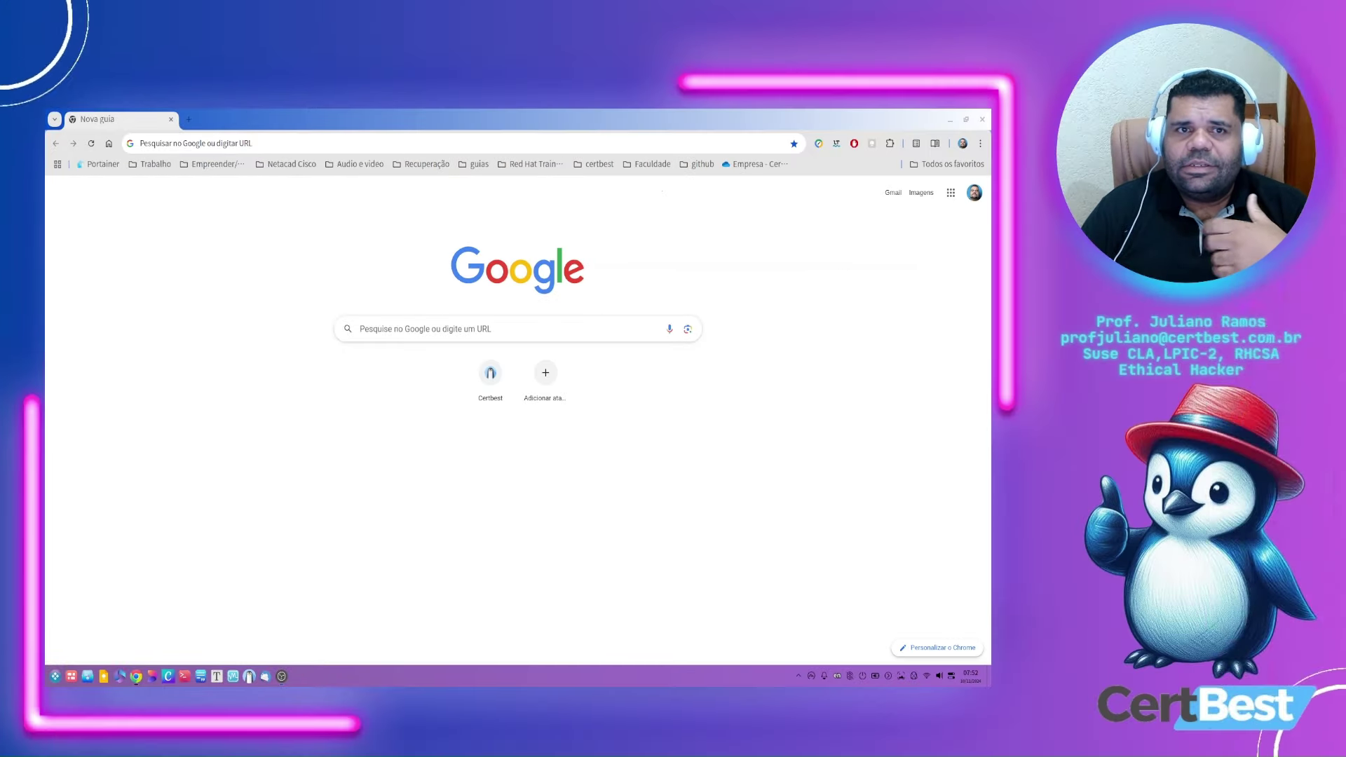
{"action": "left_click", "coordinate": [980, 120]}
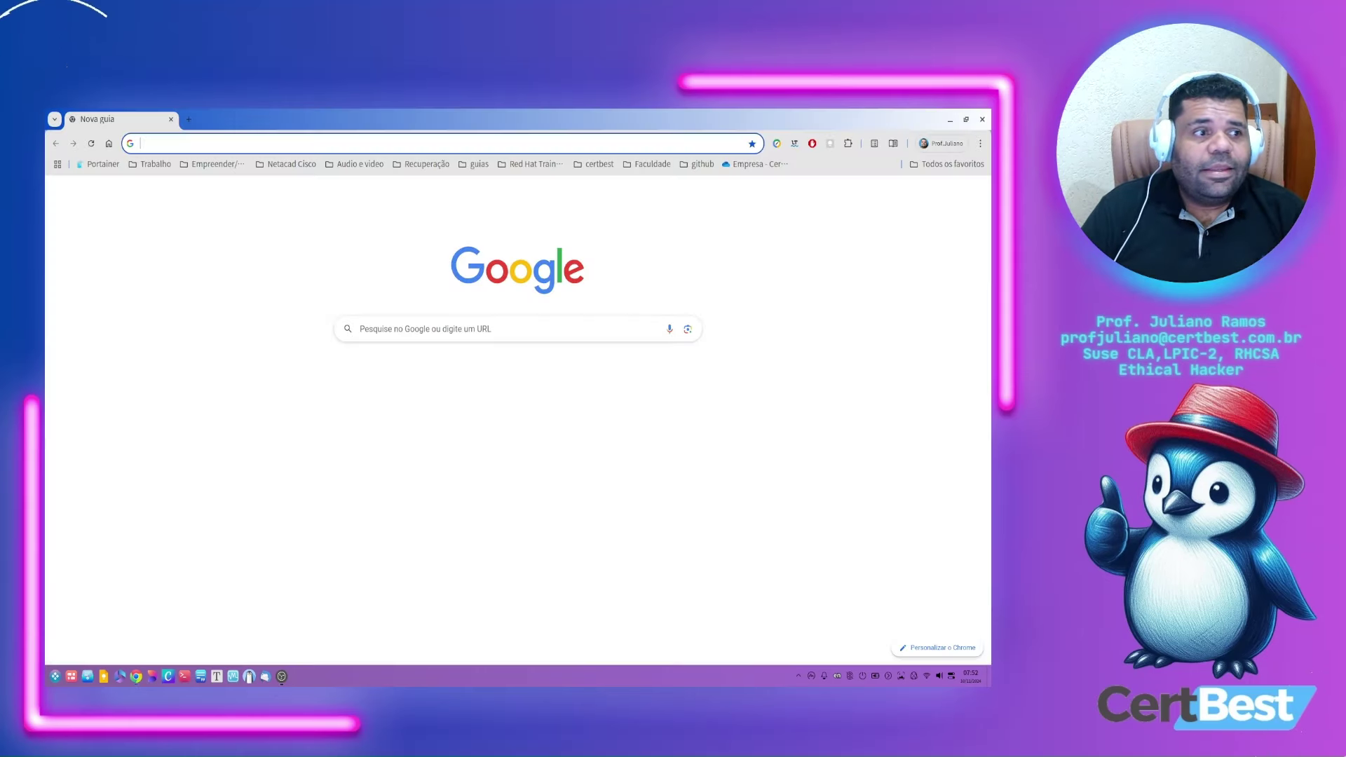
- Open certbest.com.br in Google Chrome and look through the subscription offer on its home page
{"action": "type", "text": "certbest.com.br"}
{"action": "key", "text": "Return"}
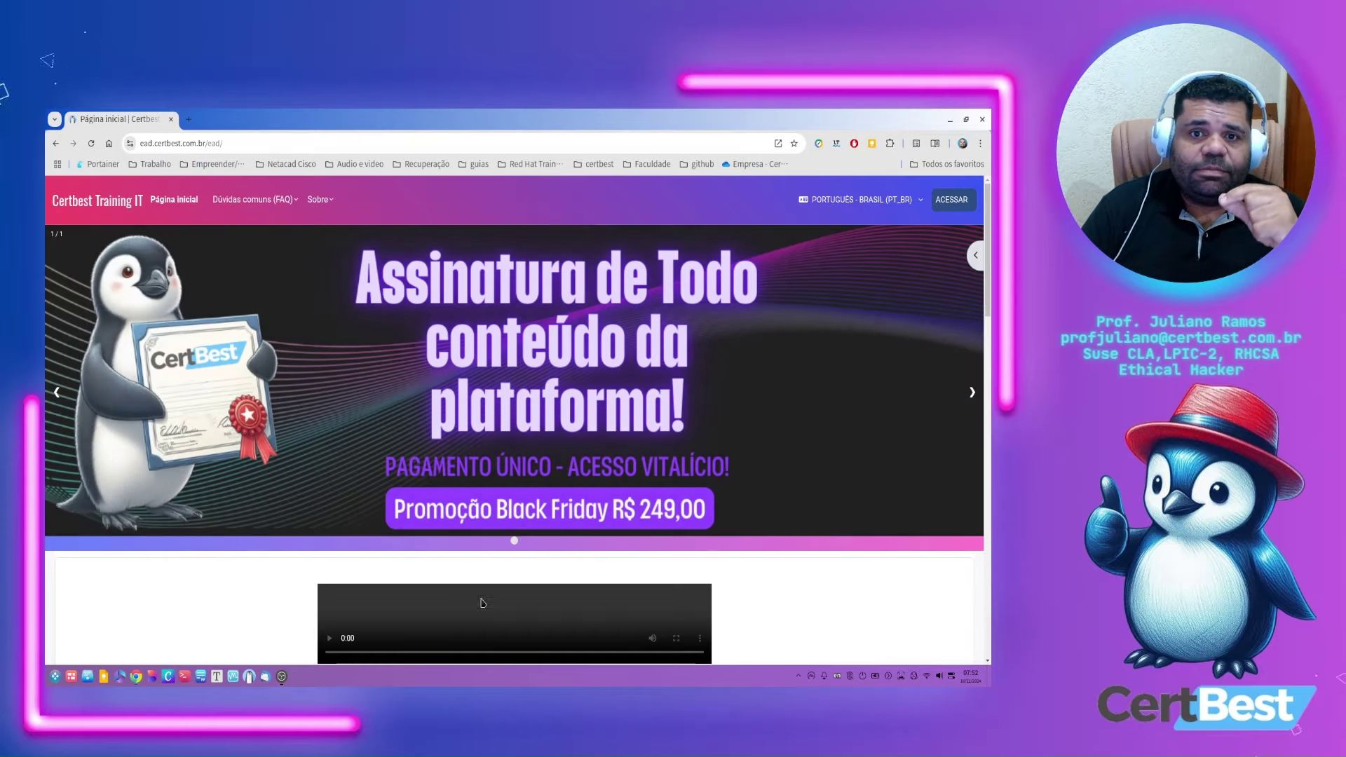
{"action": "scroll", "coordinate": [342, 484], "scroll_direction": "down", "scroll_amount": 15}
{"action": "scroll", "coordinate": [341, 485], "scroll_direction": "up", "scroll_amount": 5}
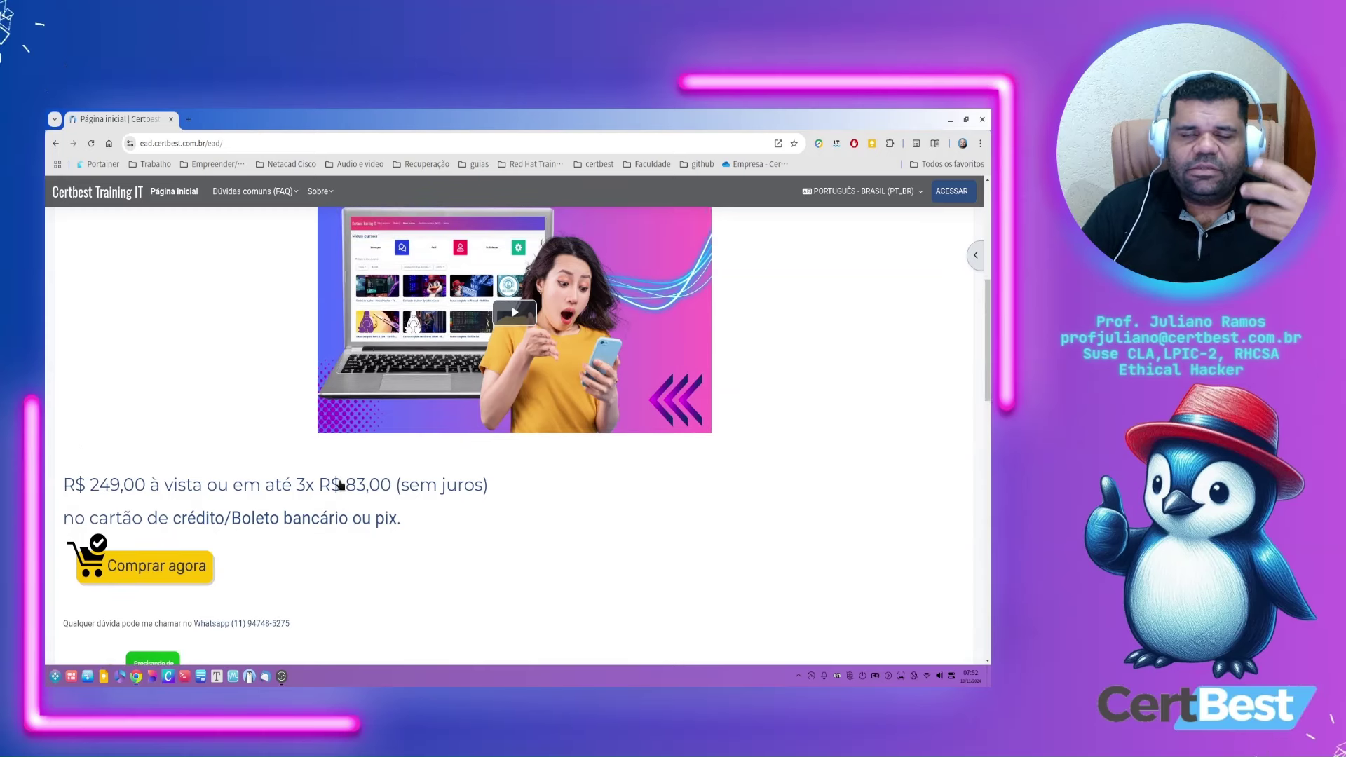
{"action": "scroll", "coordinate": [339, 485], "scroll_direction": "up", "scroll_amount": 2}
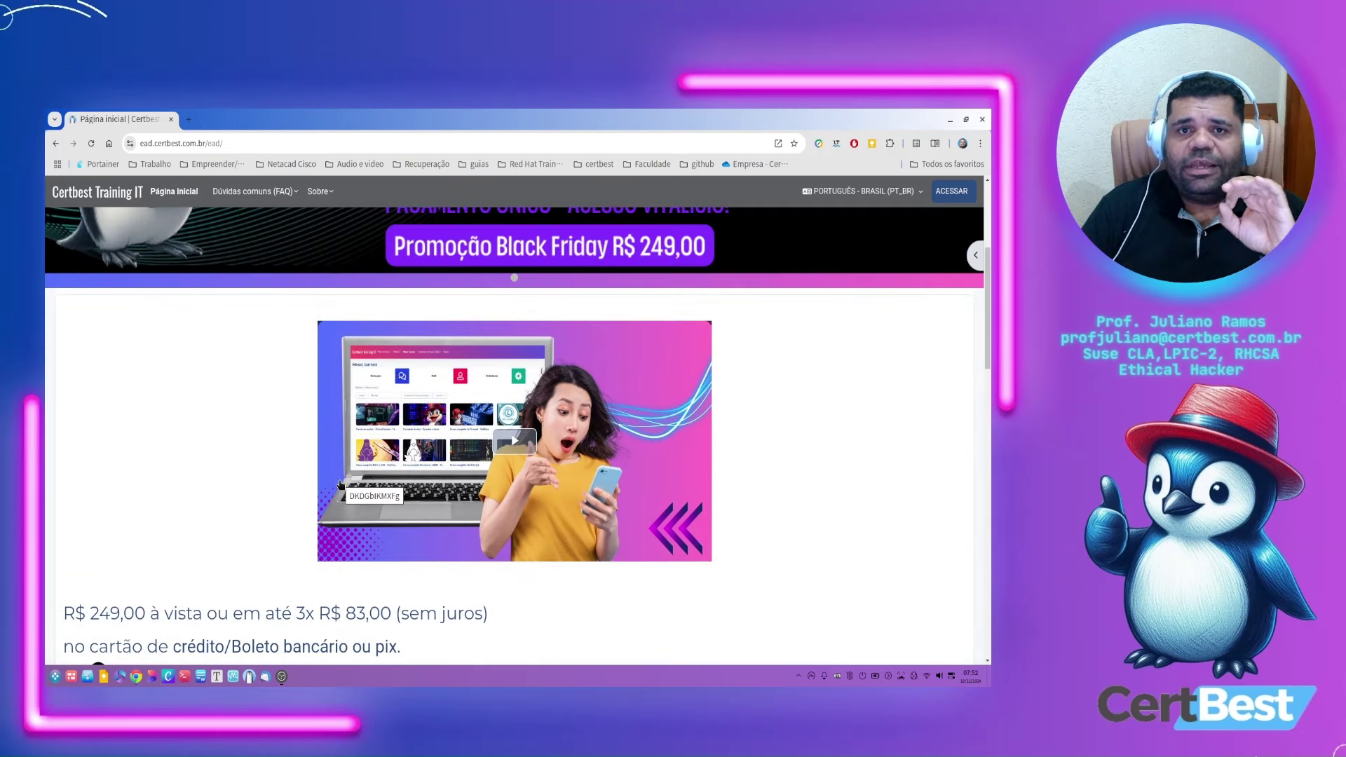
{"action": "scroll", "coordinate": [339, 482], "scroll_direction": "up", "scroll_amount": 1}
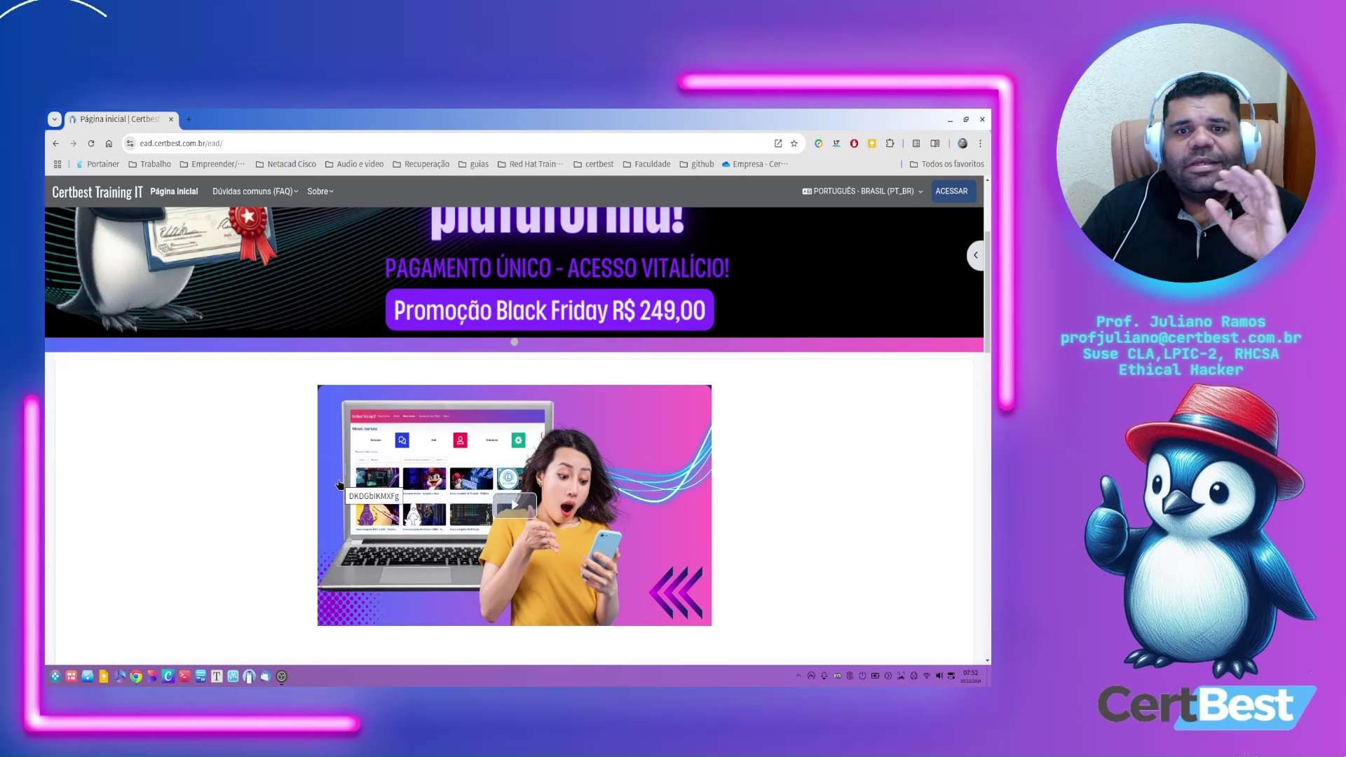